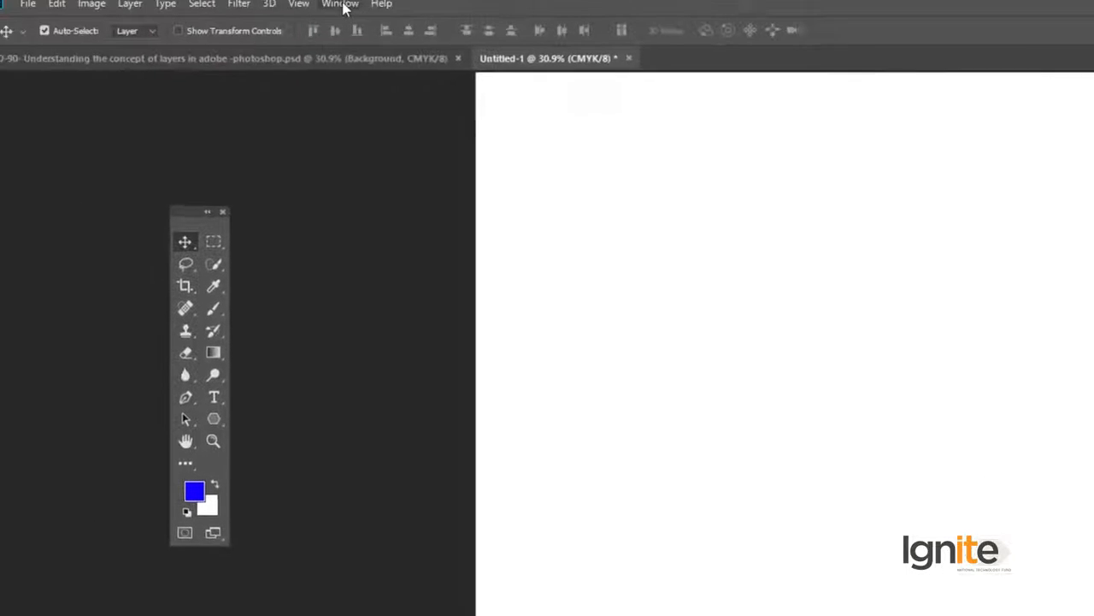
left_click(360, 8)
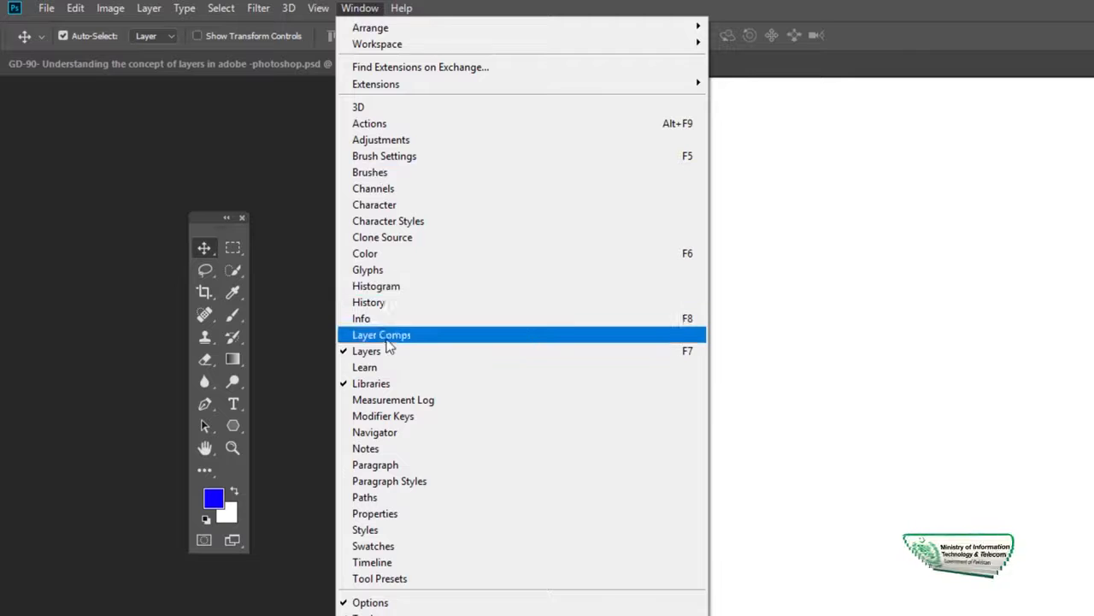
left_click(357, 10)
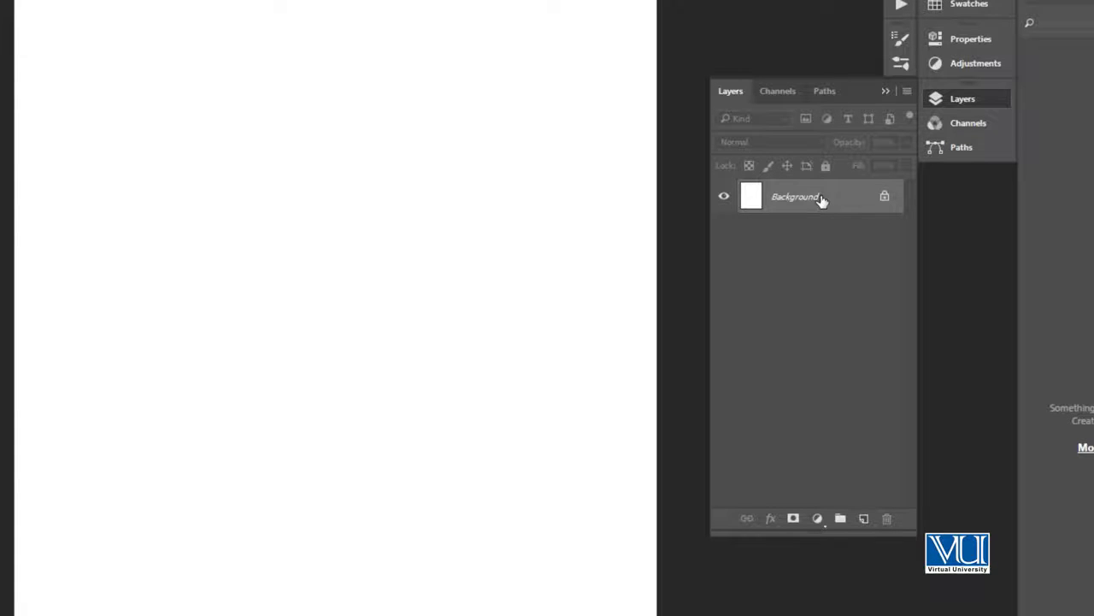
Step: Convert the locked Background into a regular layer, keeping the name Layer 0 and the default options
double_click(821, 198)
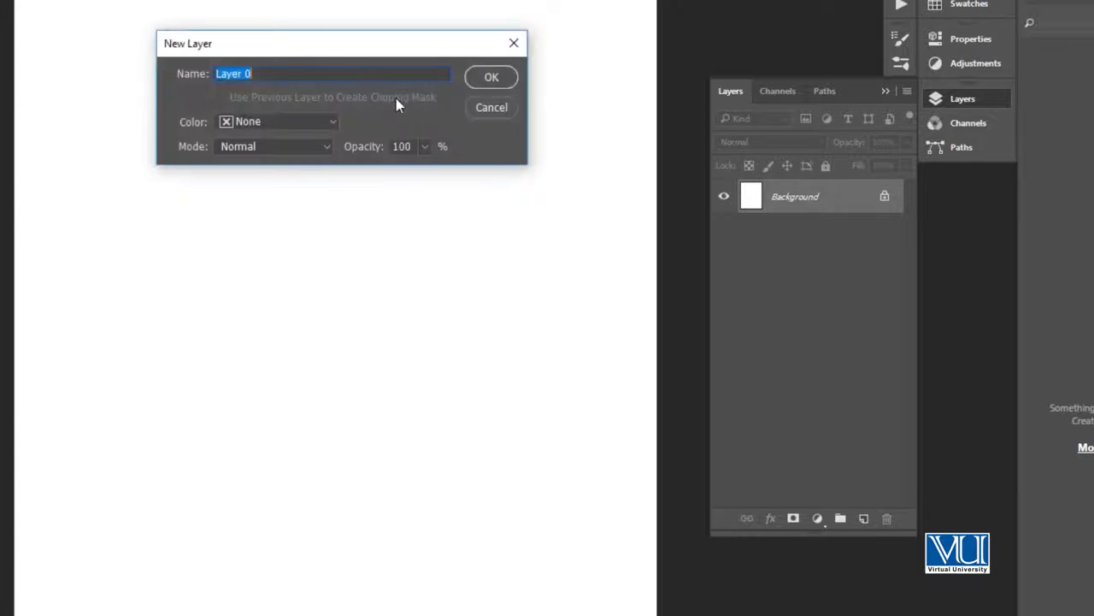
left_click(265, 71)
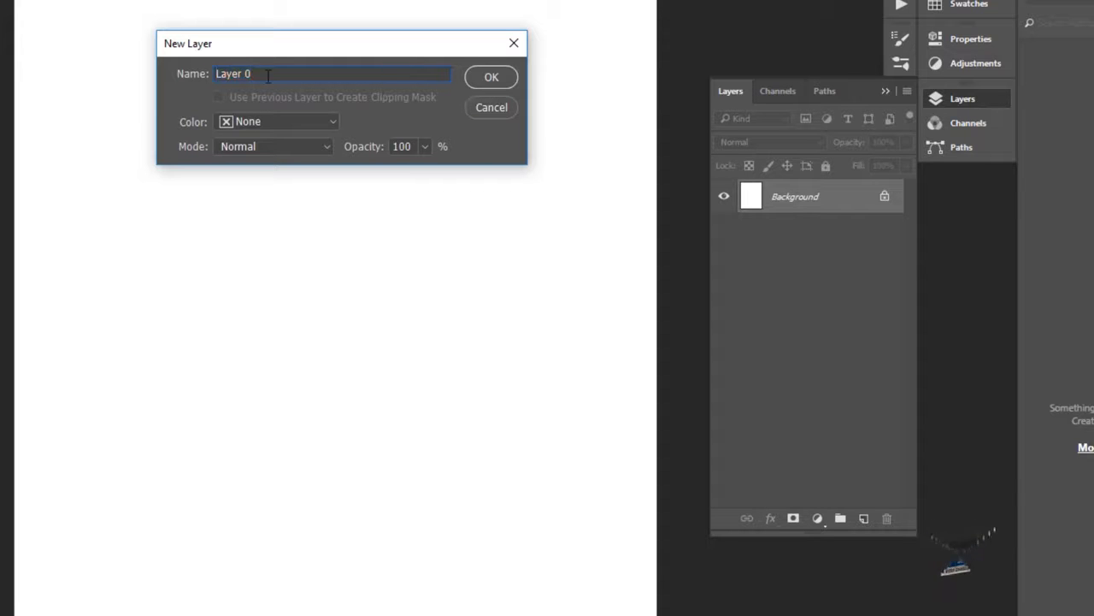
left_click(477, 77)
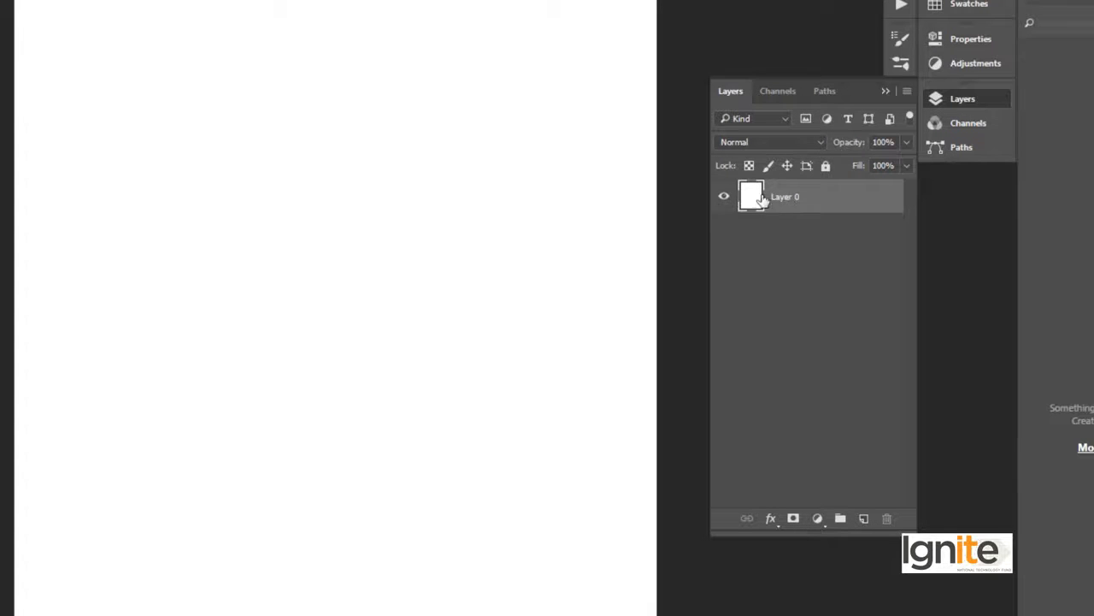
Step: Rename Layer 0 as BG
double_click(790, 199)
left_click(804, 197)
left_click_drag(812, 196, 768, 197)
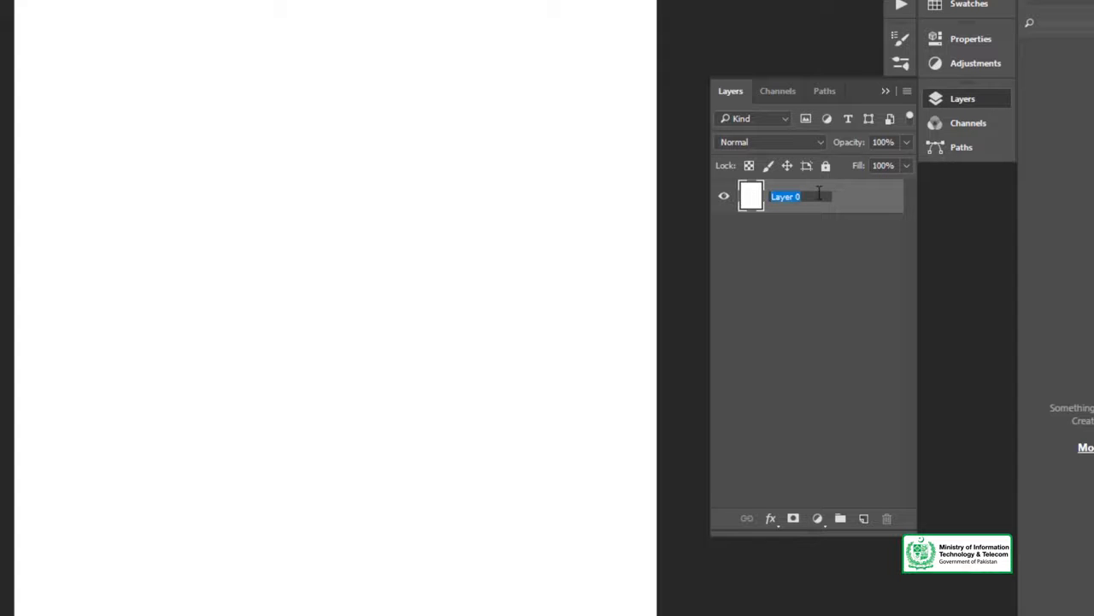
type("Back")
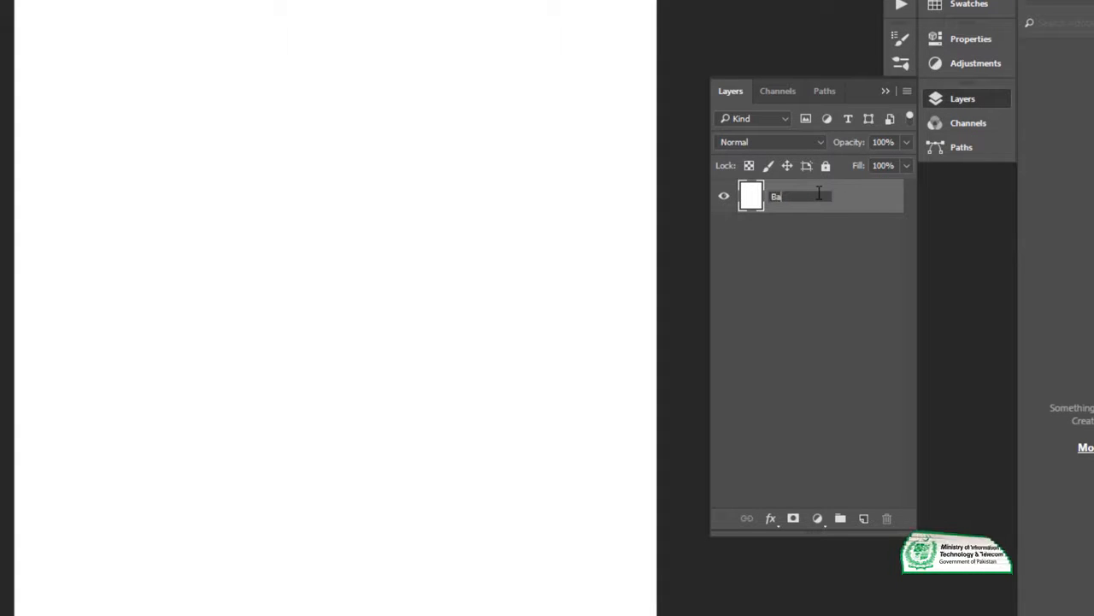
key("BackSpace")
key("BackSpace")
key("BackSpace")
key("BackSpace")
type("BG")
key("Return")
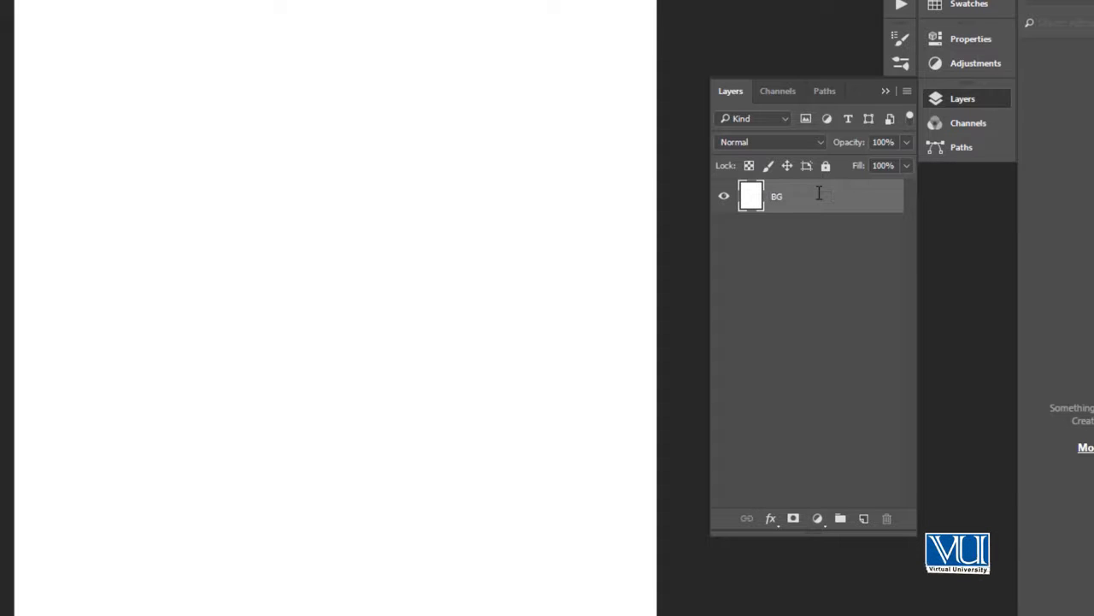
Step: Toggle the BG layer's visibility off and on twice, leaving it shown
left_click(725, 202)
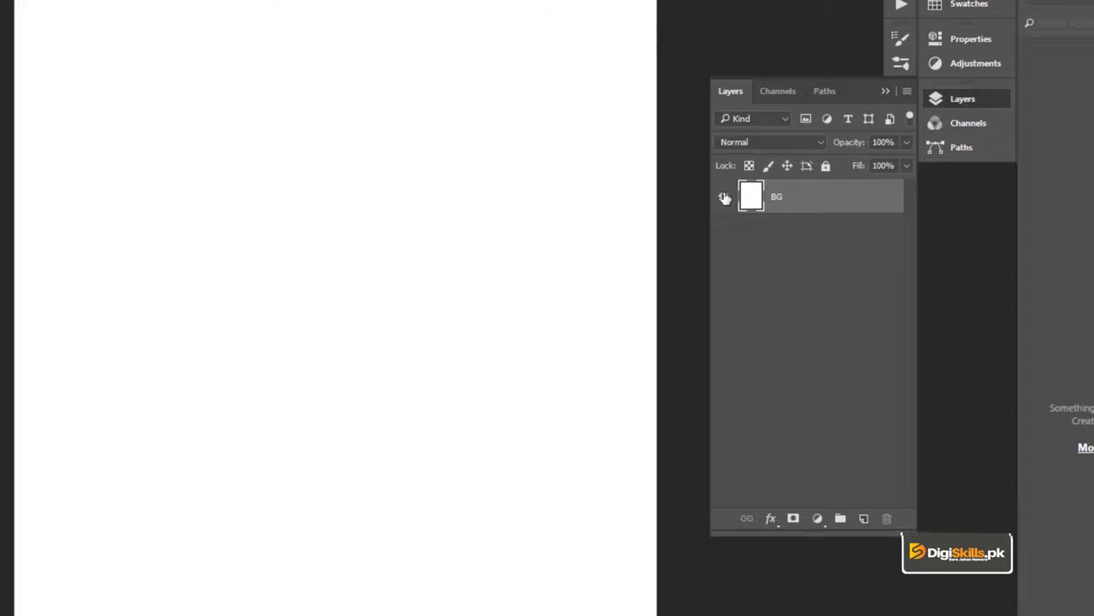
left_click(725, 199)
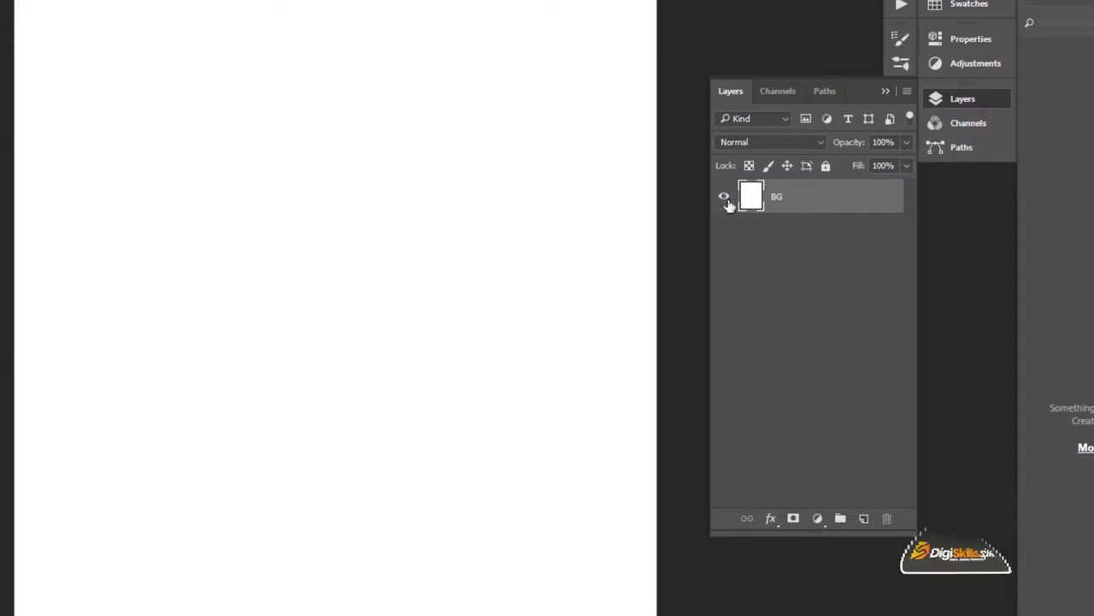
left_click(723, 198)
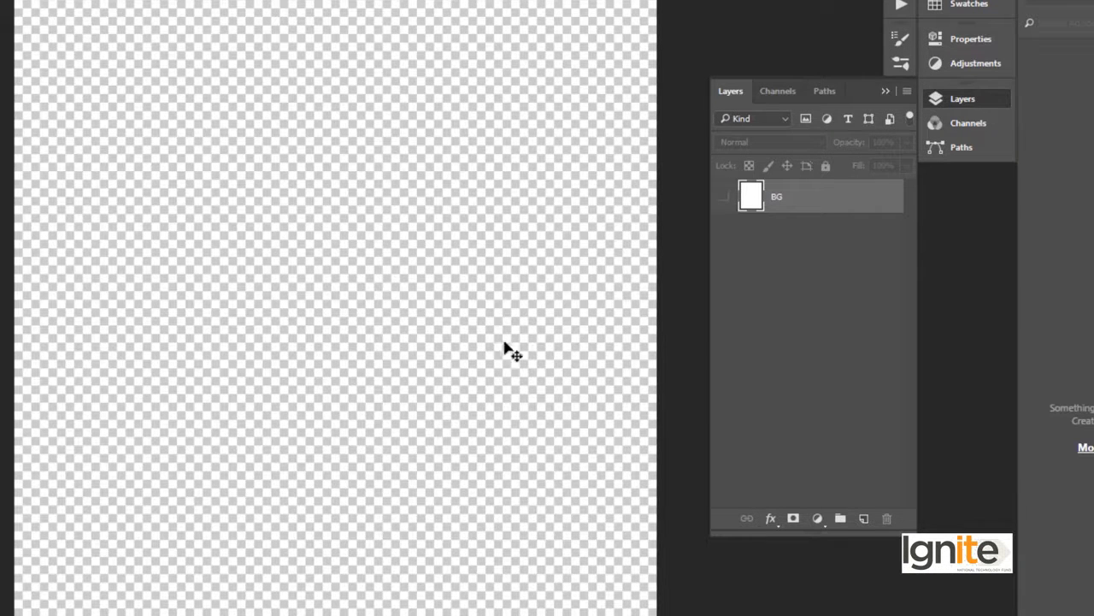
left_click(724, 199)
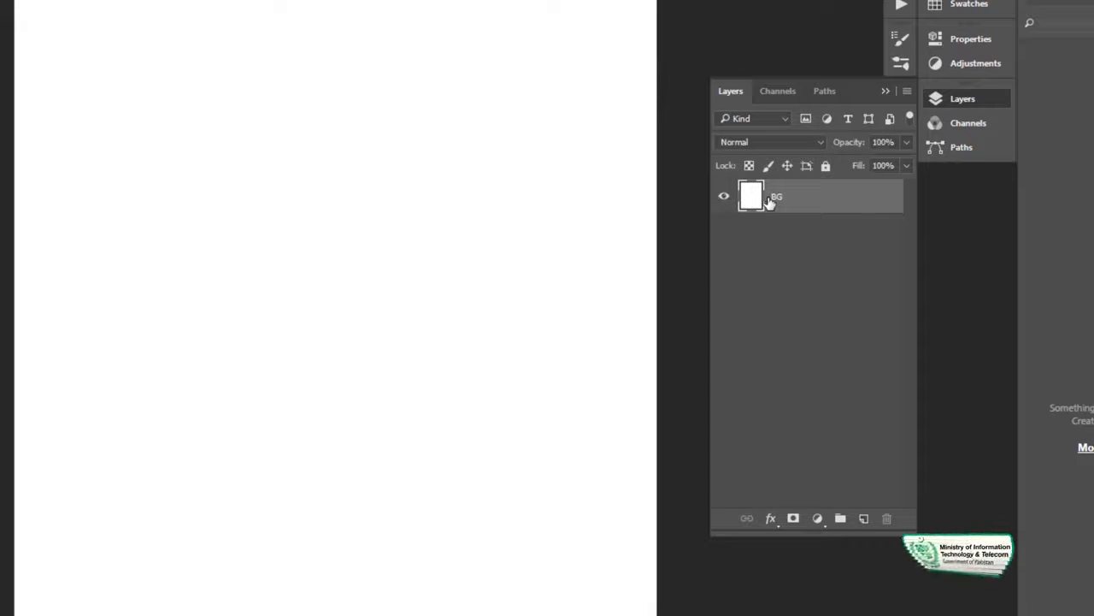
Step: Create eight new empty layers above the BG layer
left_click(864, 519)
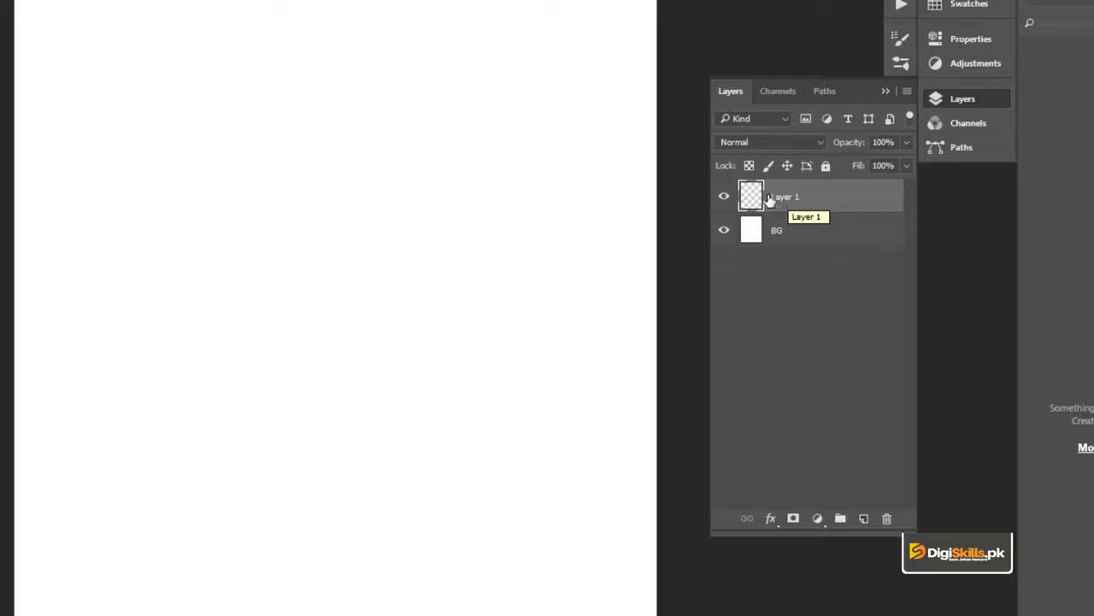
left_click(864, 519)
left_click(864, 519)
left_click(865, 519)
left_click(865, 519)
left_click(864, 519)
left_click(865, 519)
left_click(865, 519)
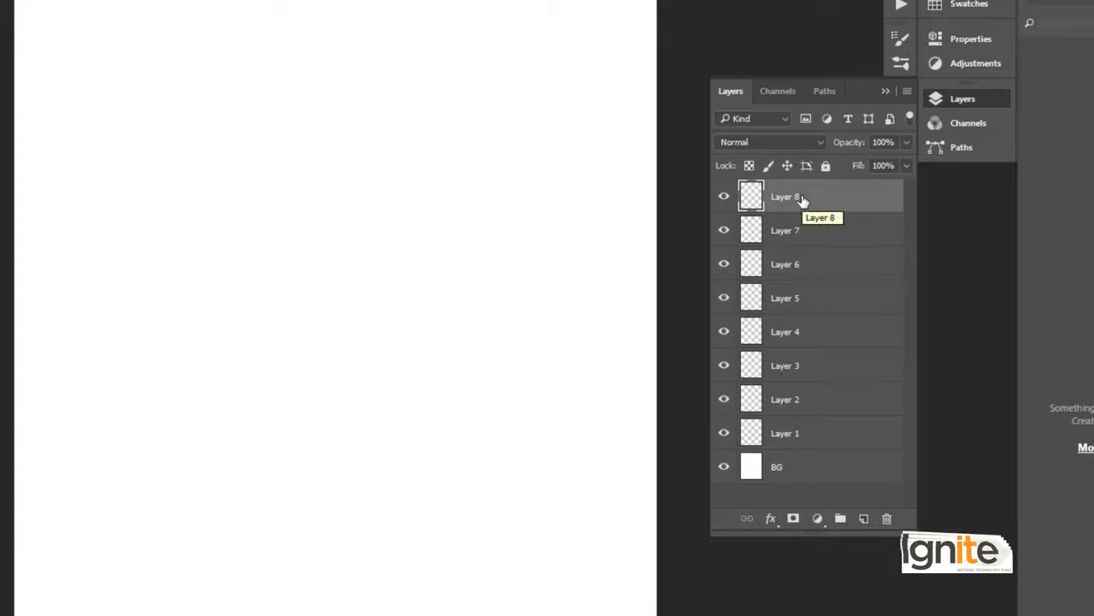
Step: Delete all eight empty layers so that only the BG layer is left
key("Delete")
key("Delete")
key("Delete")
key("Delete")
key("Delete")
key("Delete")
key("Delete")
key("Delete")
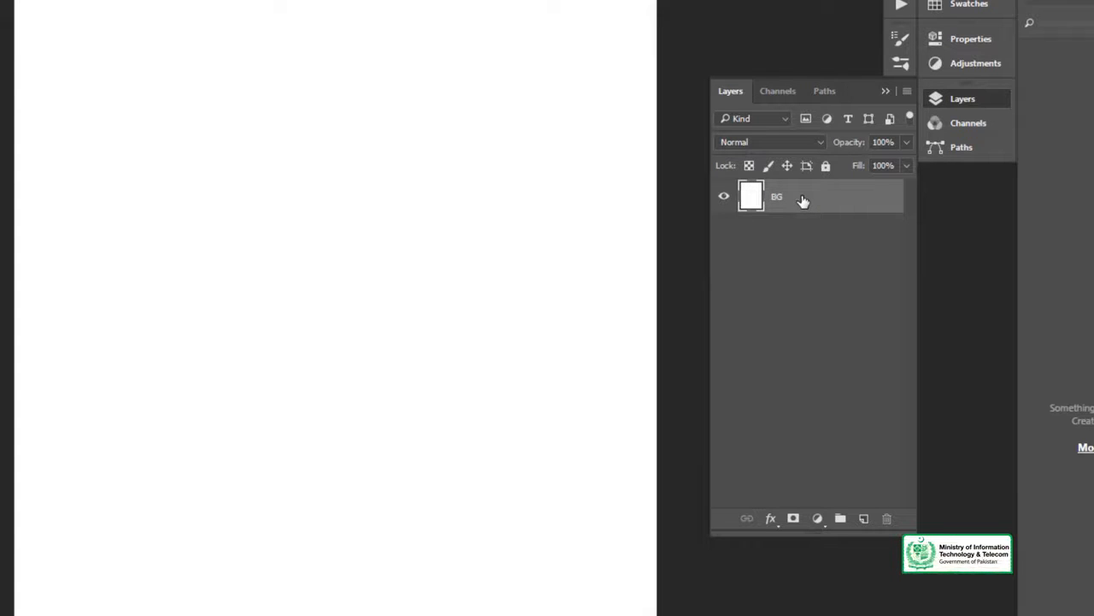
Step: Add one empty layer above BG and try deleting it, undoing the deletion
left_click(864, 519)
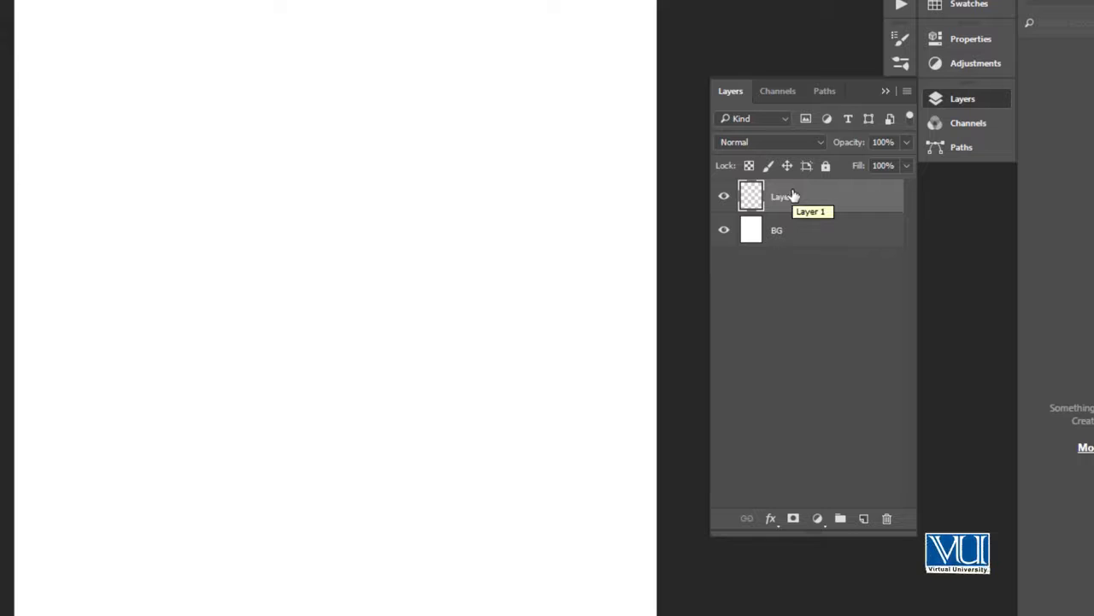
left_click_drag(793, 198, 885, 520)
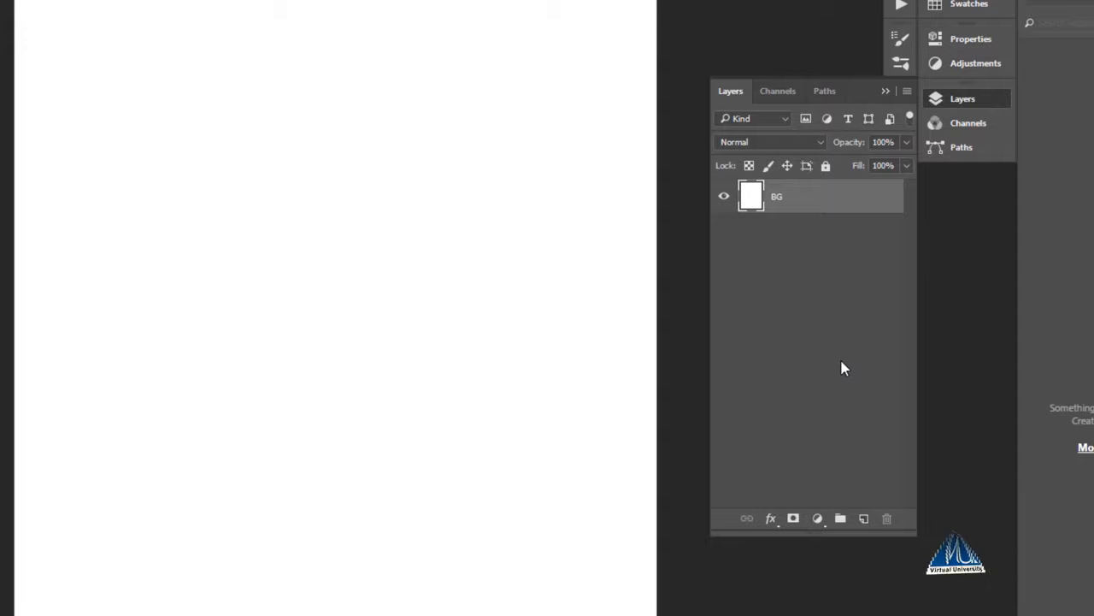
key("ctrl+z")
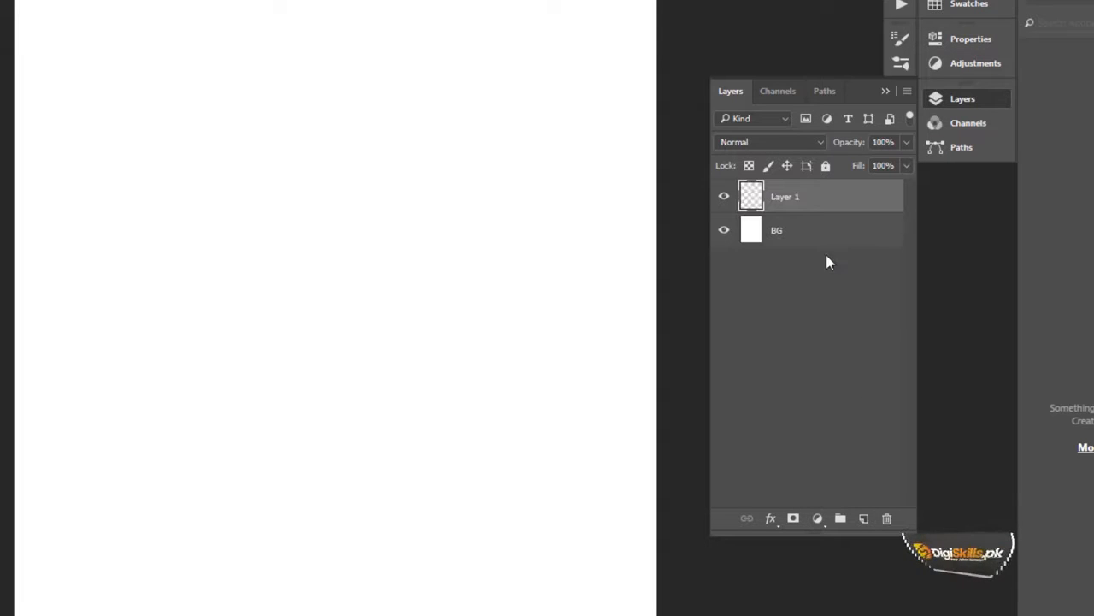
Step: Select Layer 1 and delete it once more, undo the deletion, and leave Layer 1 selected
left_click(816, 237)
left_click(810, 207)
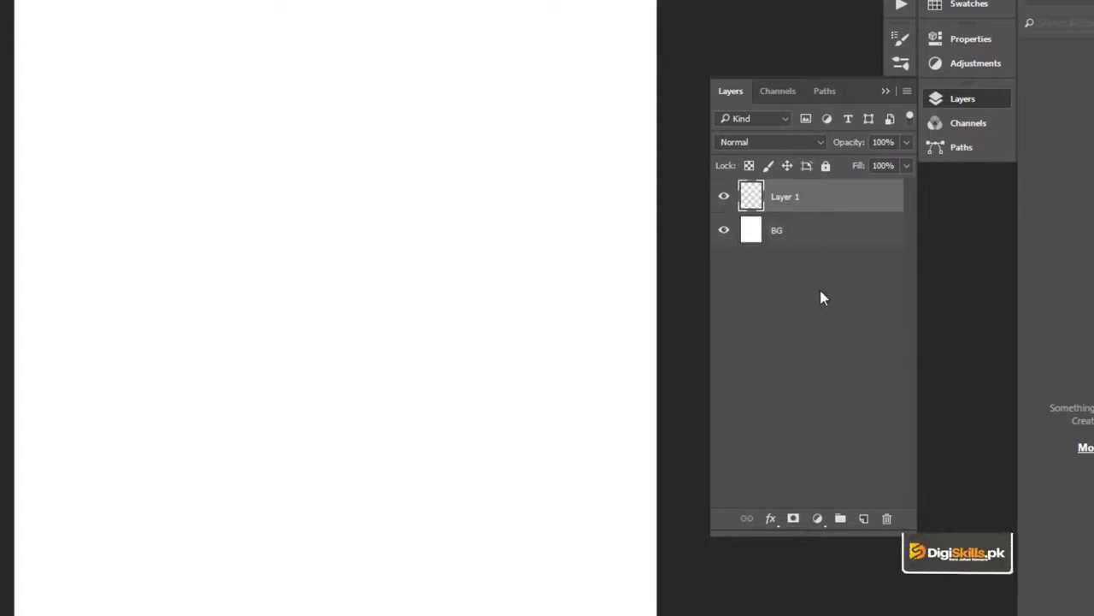
key("Delete")
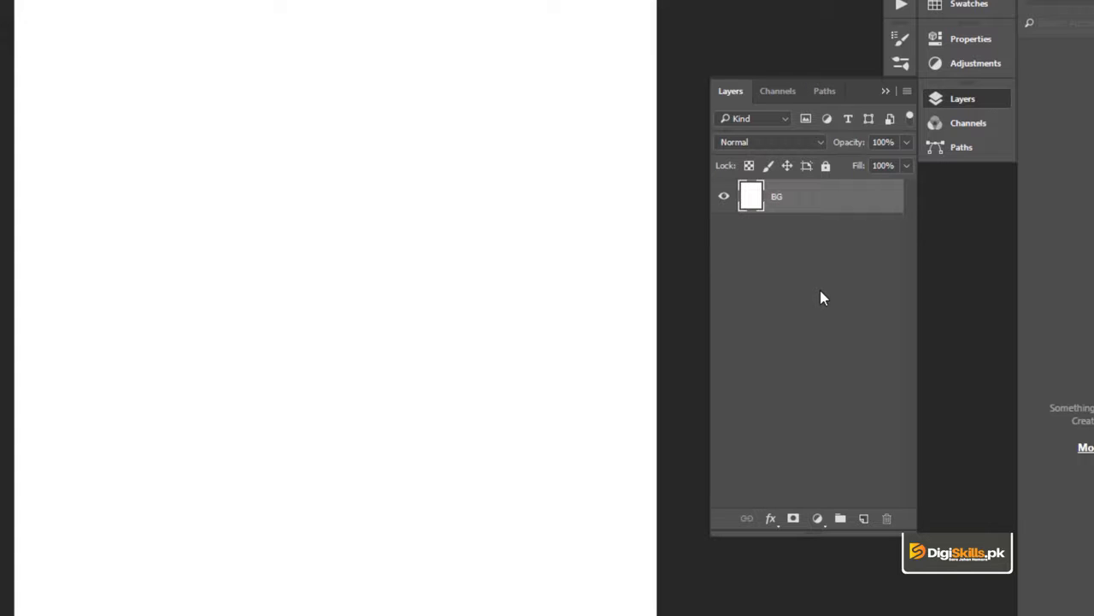
key("ctrl+z")
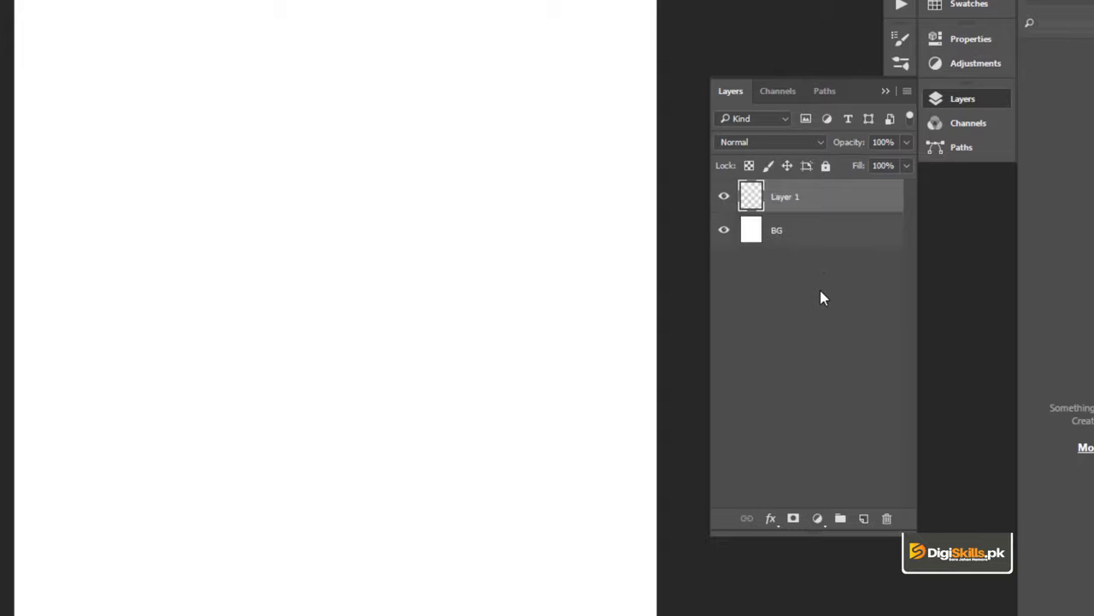
left_click(816, 229)
left_click(814, 198)
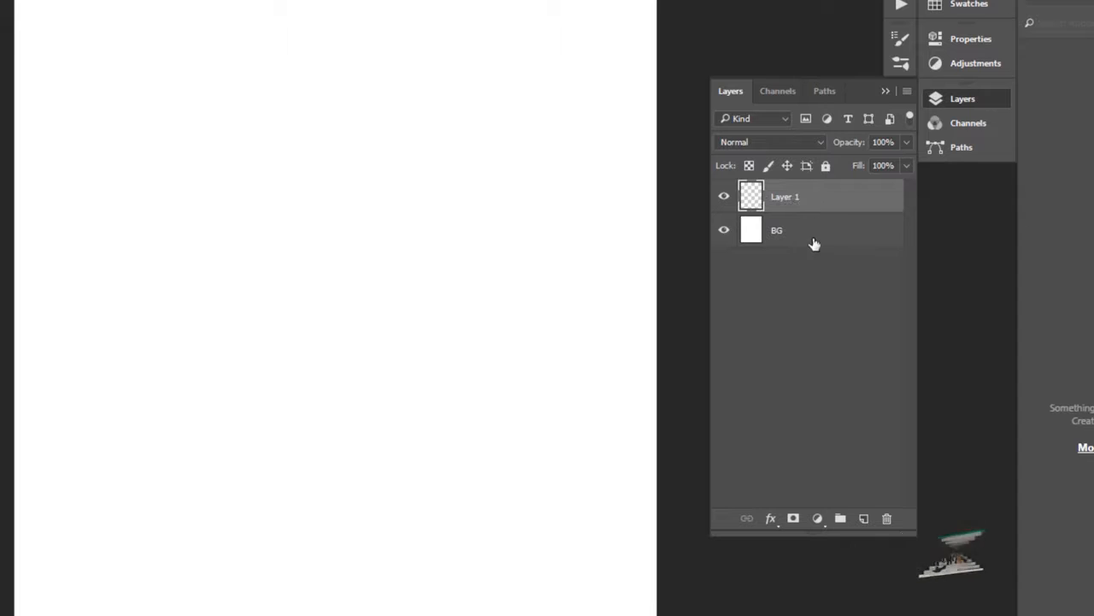
Step: Add six more empty layers above Layer 1
left_click(863, 518)
left_click(863, 518)
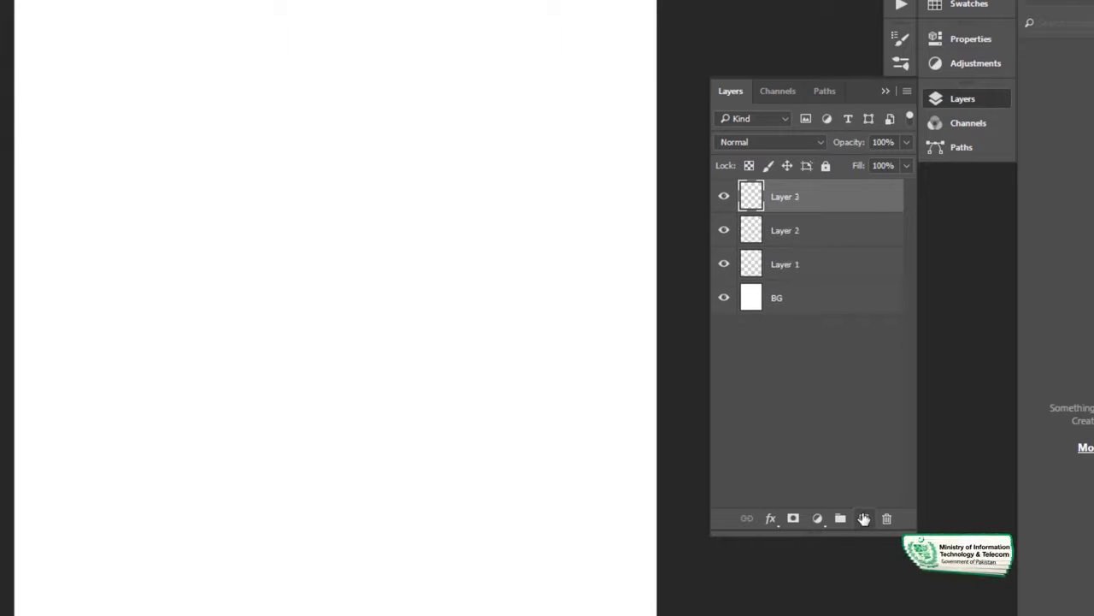
left_click(864, 519)
left_click(864, 518)
left_click(864, 518)
left_click(863, 519)
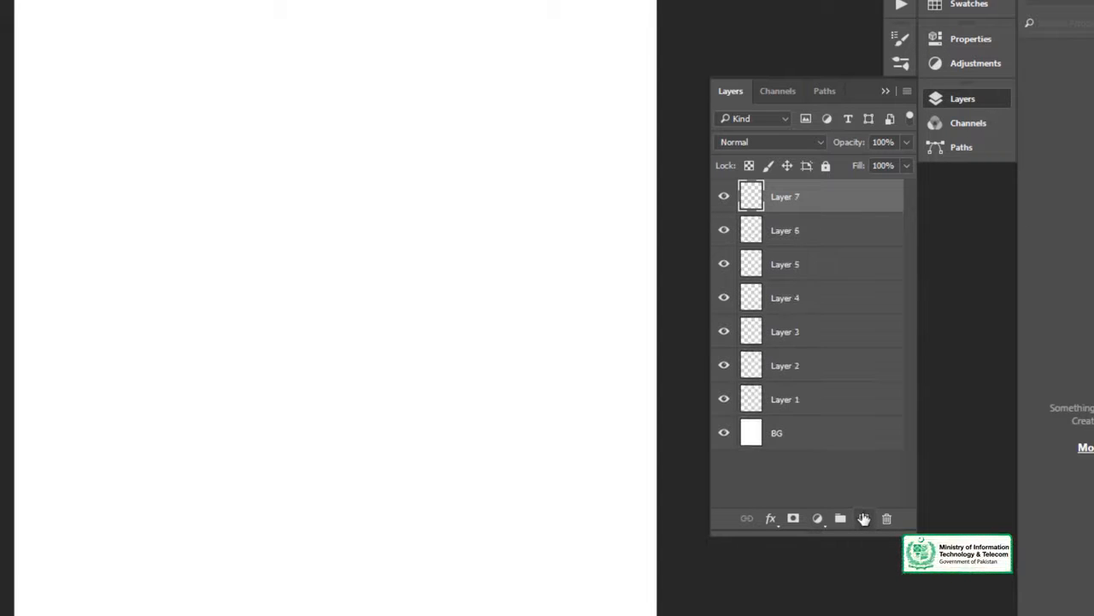
Step: Group Layers 1 through 7, toggle the group's visibility off and on, and leave the group expanded
left_click(796, 403, "shift")
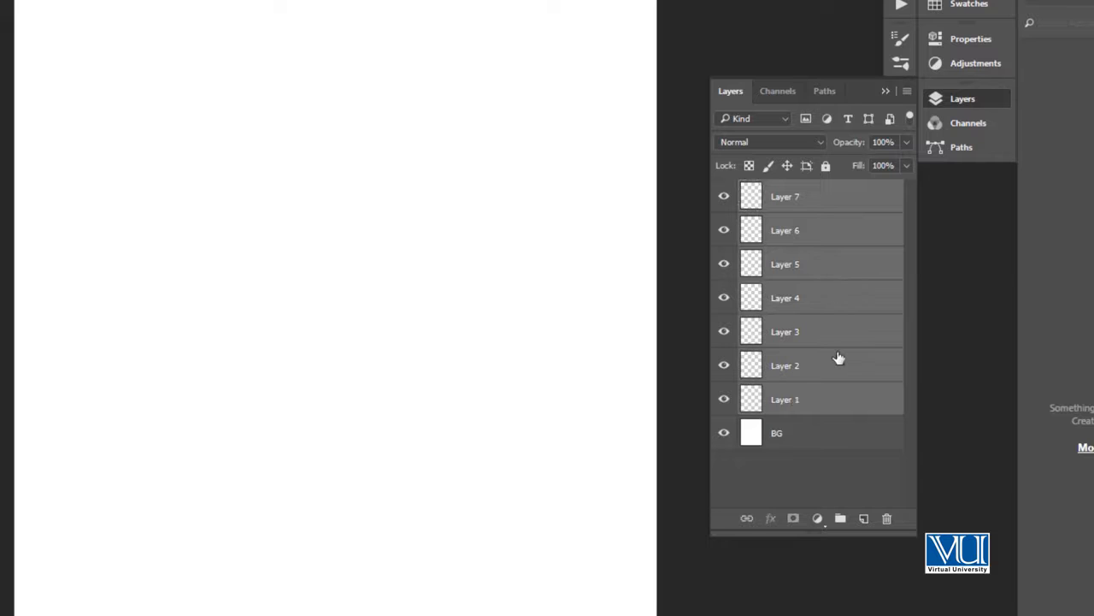
key("ctrl+g")
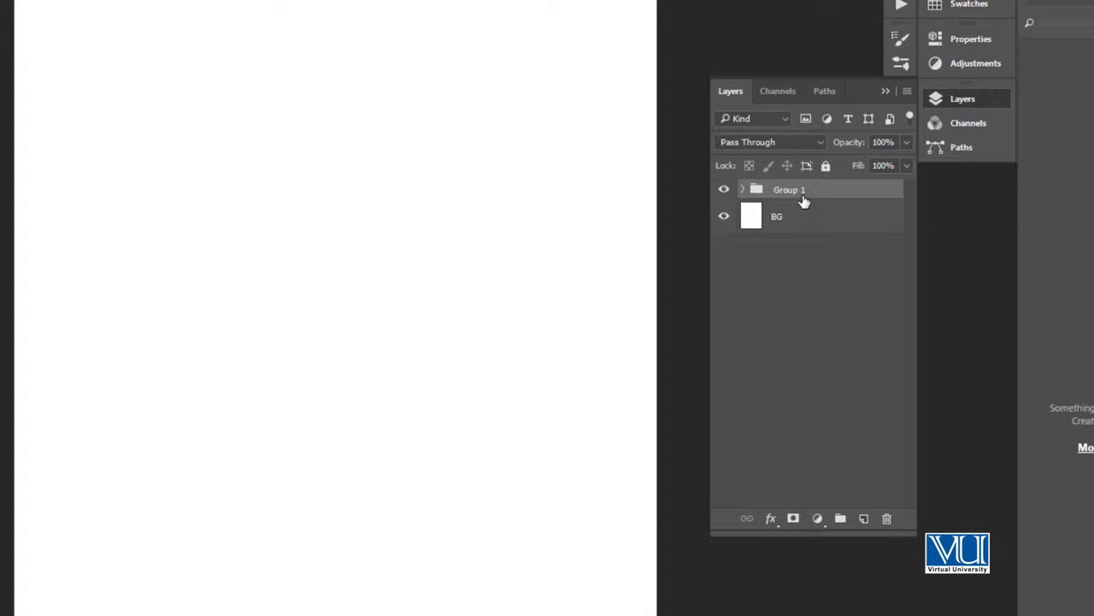
left_click(742, 190)
left_click(742, 189)
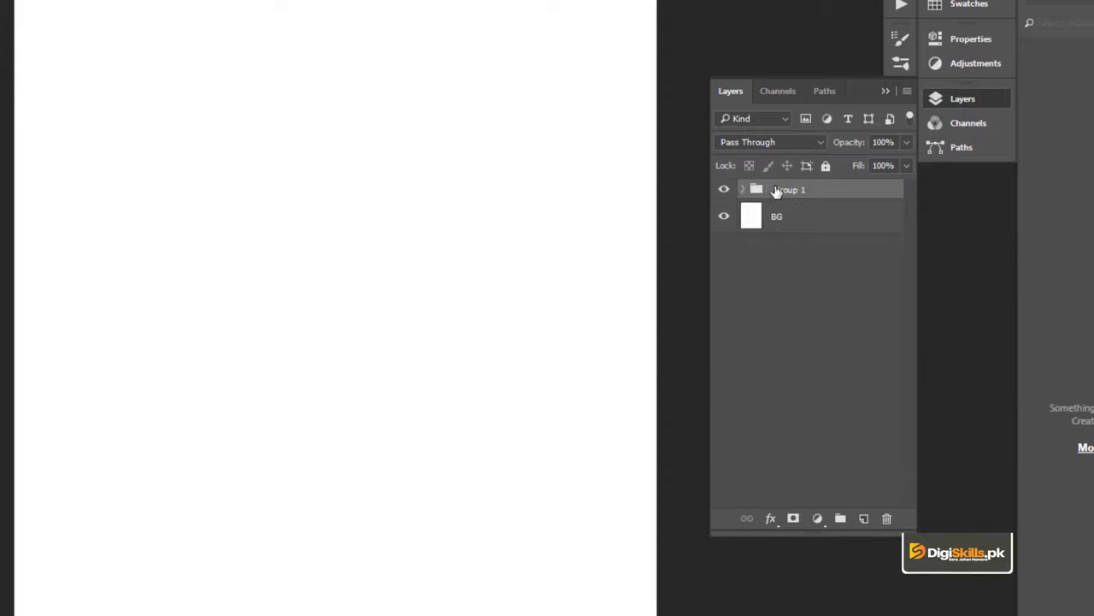
left_click(723, 190)
left_click(723, 190)
left_click(743, 190)
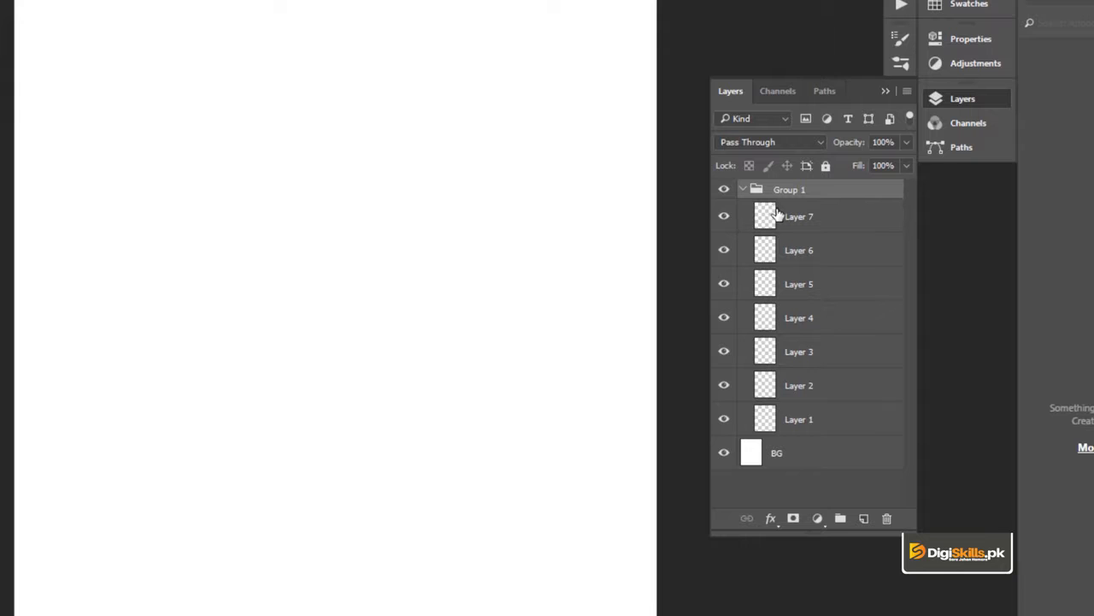
Step: Undo the grouping and all the added layers back to the single BG layer
key("ctrl+alt+z")
key("ctrl+alt+z")
key("ctrl+alt+z")
key("ctrl+alt+z")
key("ctrl+alt+z")
key("ctrl+alt+z")
key("ctrl+alt+z")
key("ctrl+alt+z")
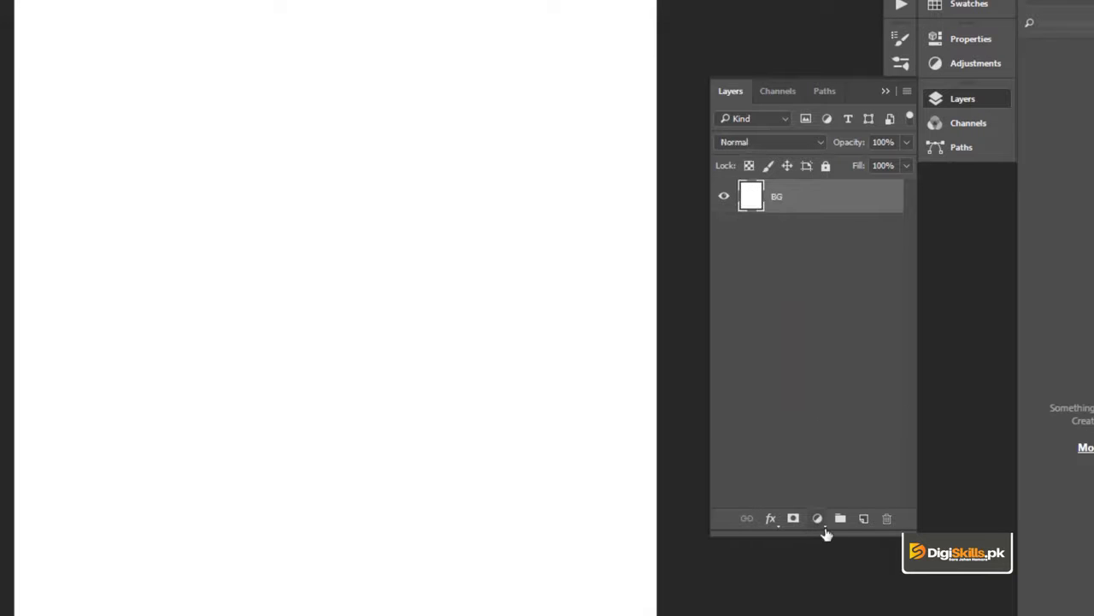
Step: Create an empty group above BG, add two new layers inside it, and collapse the group
left_click(840, 519)
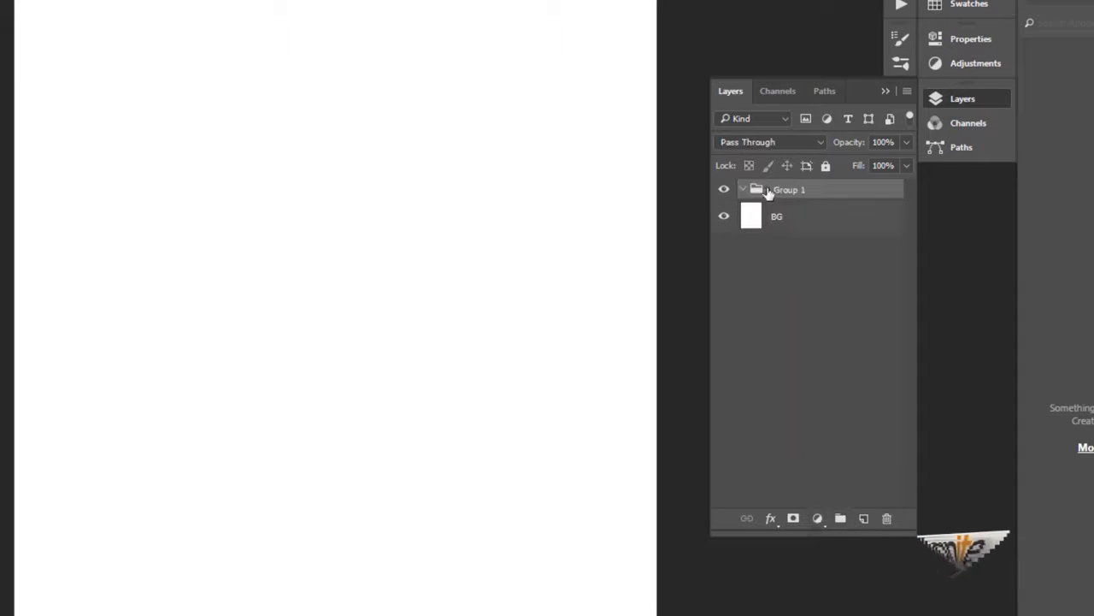
left_click(864, 519)
left_click(863, 519)
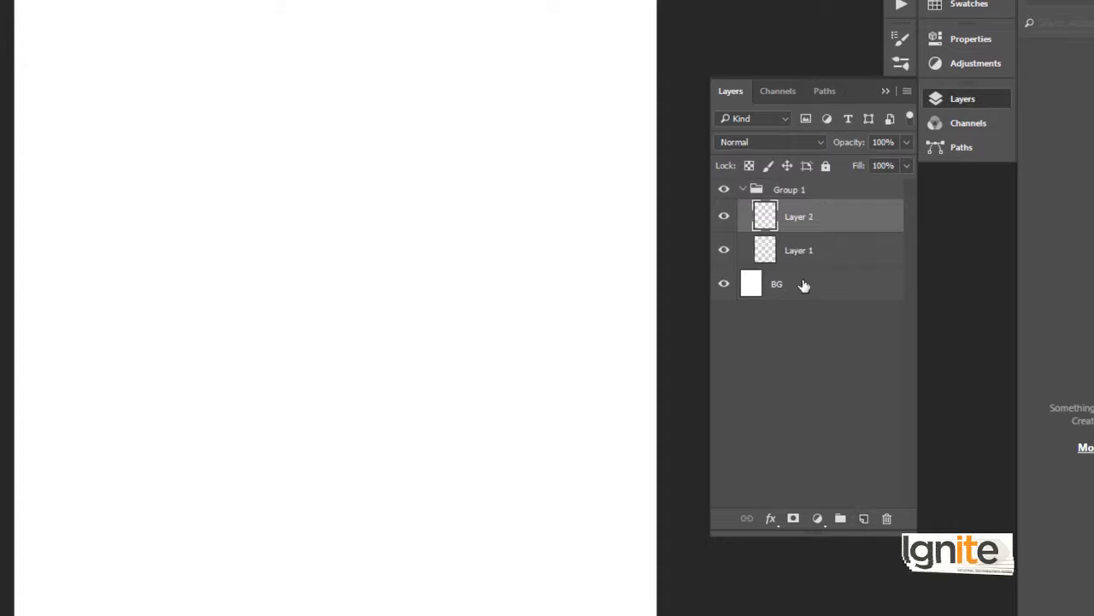
left_click(806, 250, "shift")
left_click_drag(807, 237, 757, 197)
left_click(743, 189)
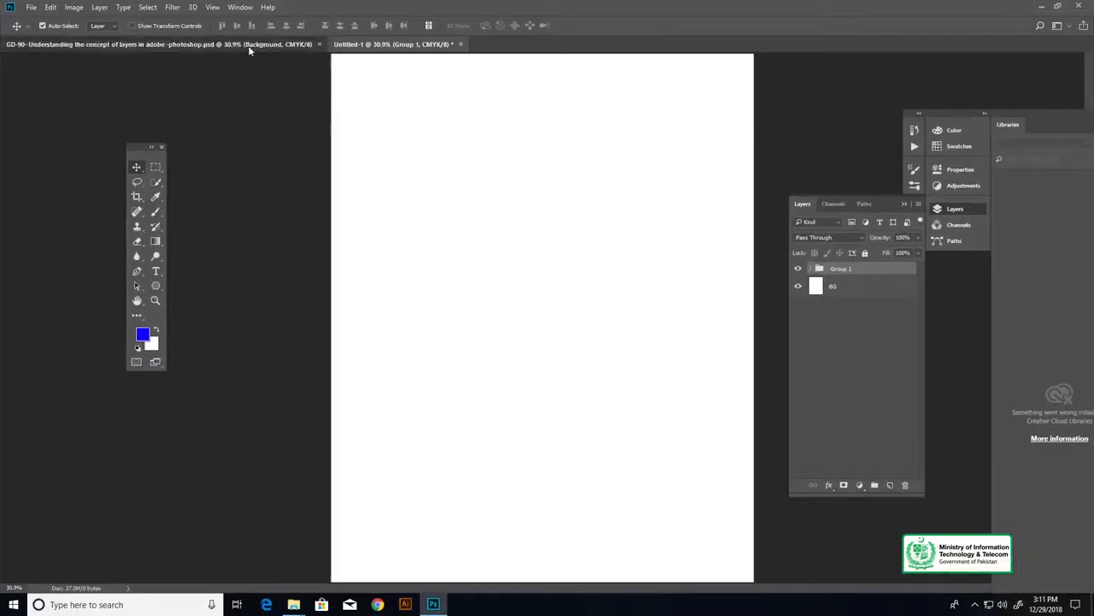
Step: Switch to the GD-90 layers document and zoom in on the children artwork to 50%
left_click(248, 44)
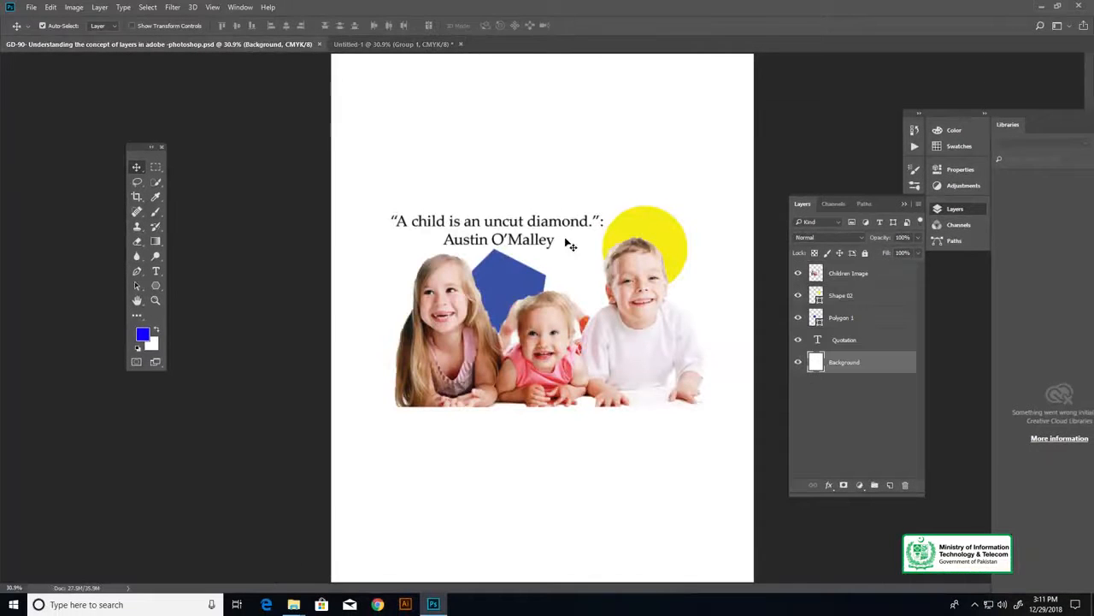
key("z")
left_click(559, 292)
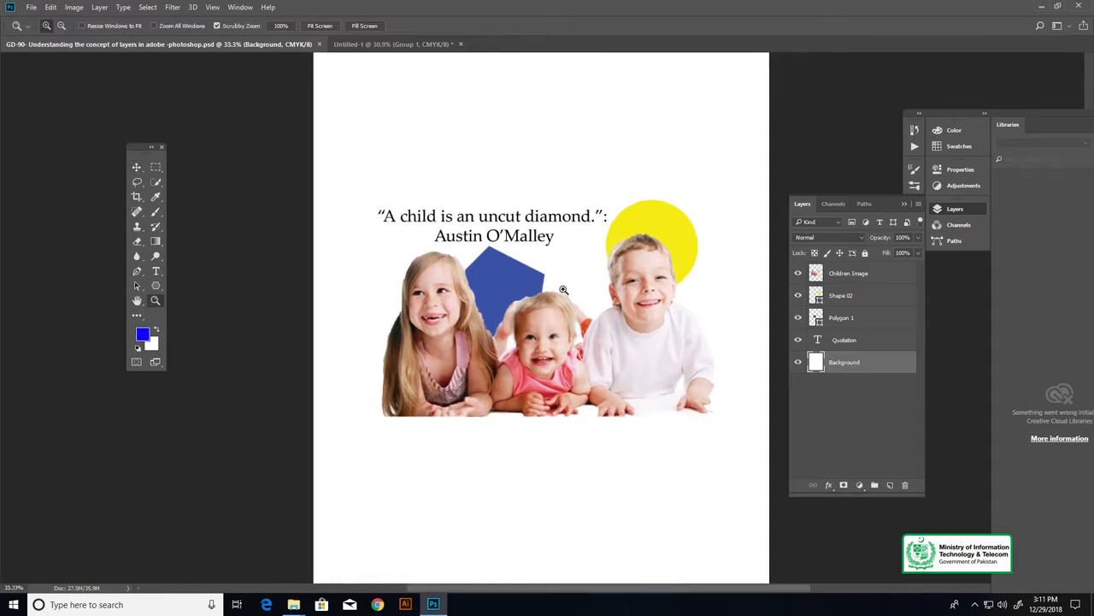
left_click(560, 291)
key("v")
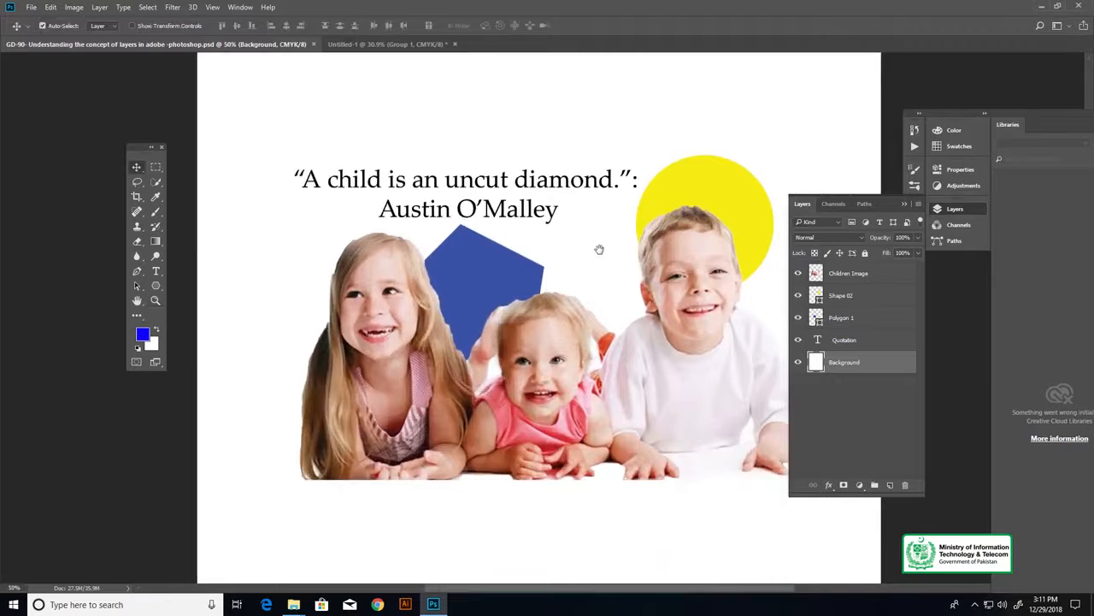
Step: Toggle the Background layer's visibility off and on twice, leaving it shown
left_click_drag(598, 247, 540, 247)
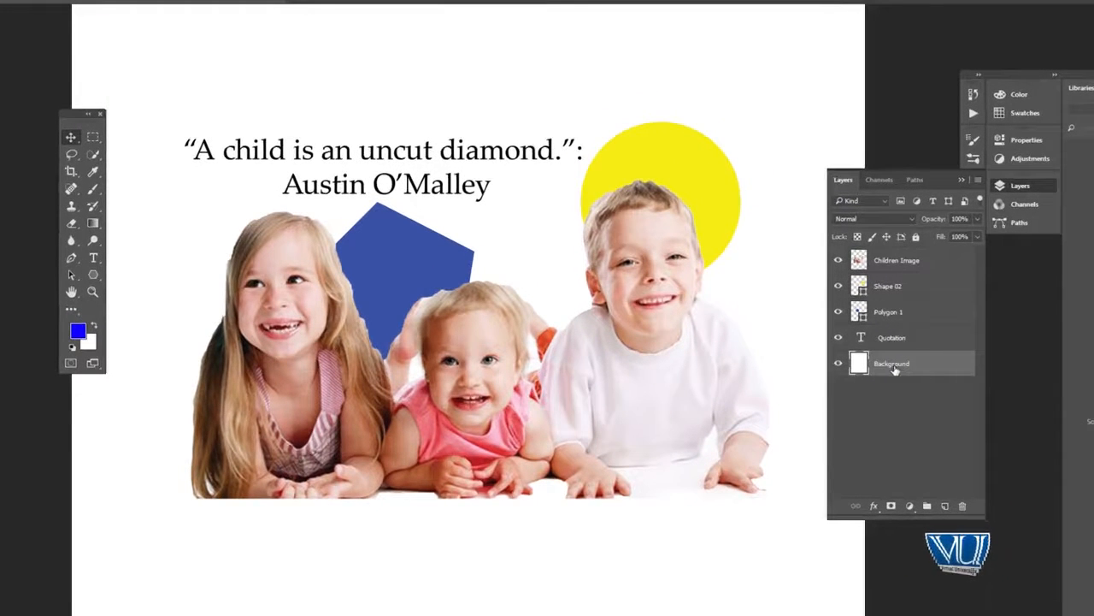
left_click(838, 365)
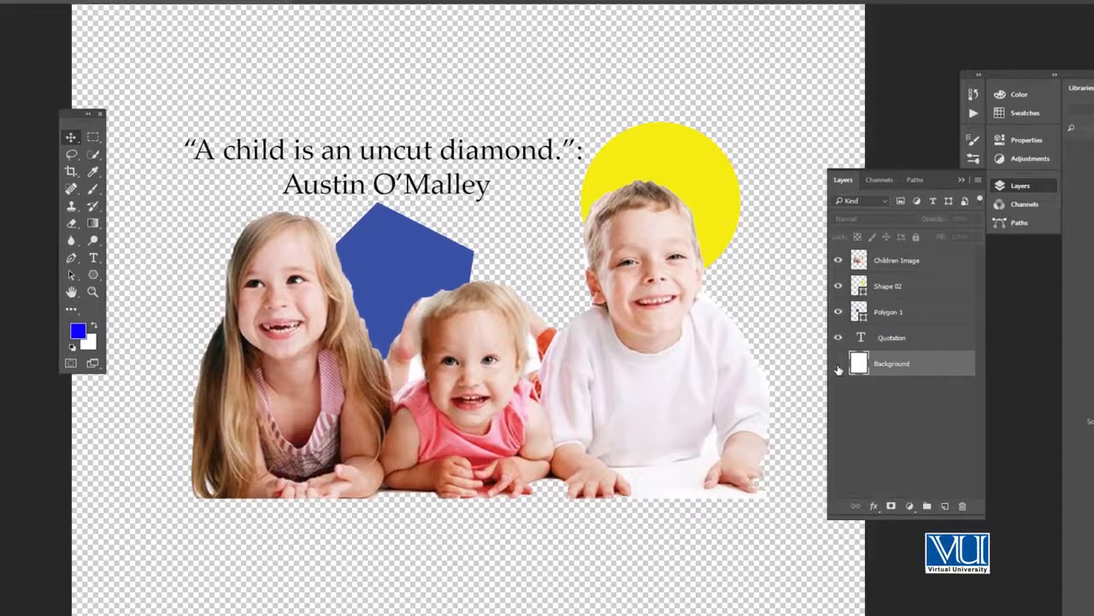
left_click(838, 363)
left_click(838, 363)
left_click(837, 364)
Step: Move the Quotation text layer to the top of the layer stack, above Children Image, and toggle its visibility off and on
left_click(893, 339)
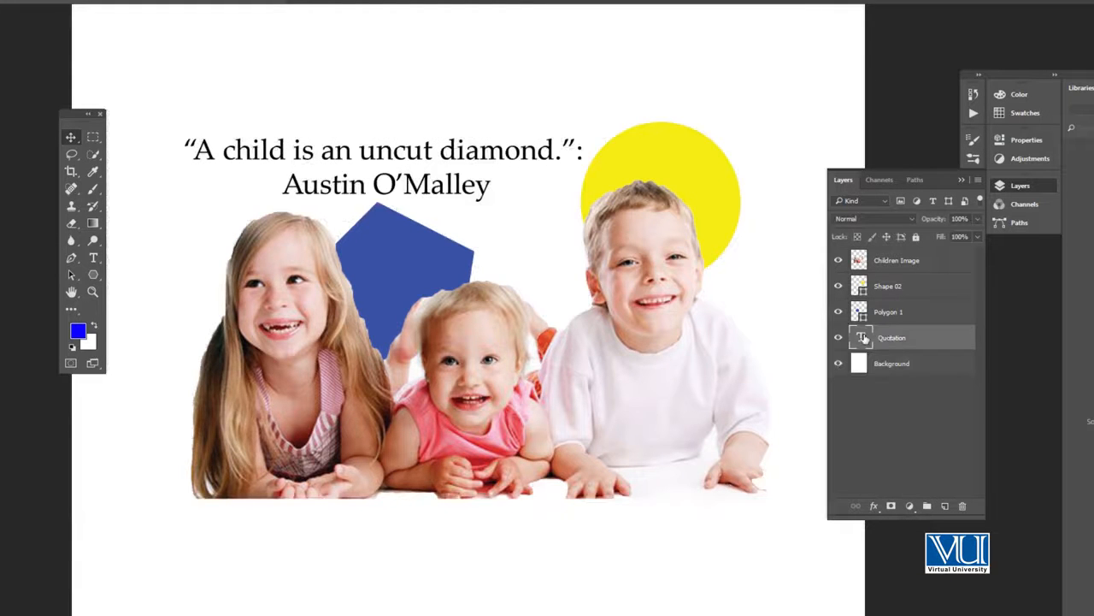
left_click_drag(875, 340, 890, 258)
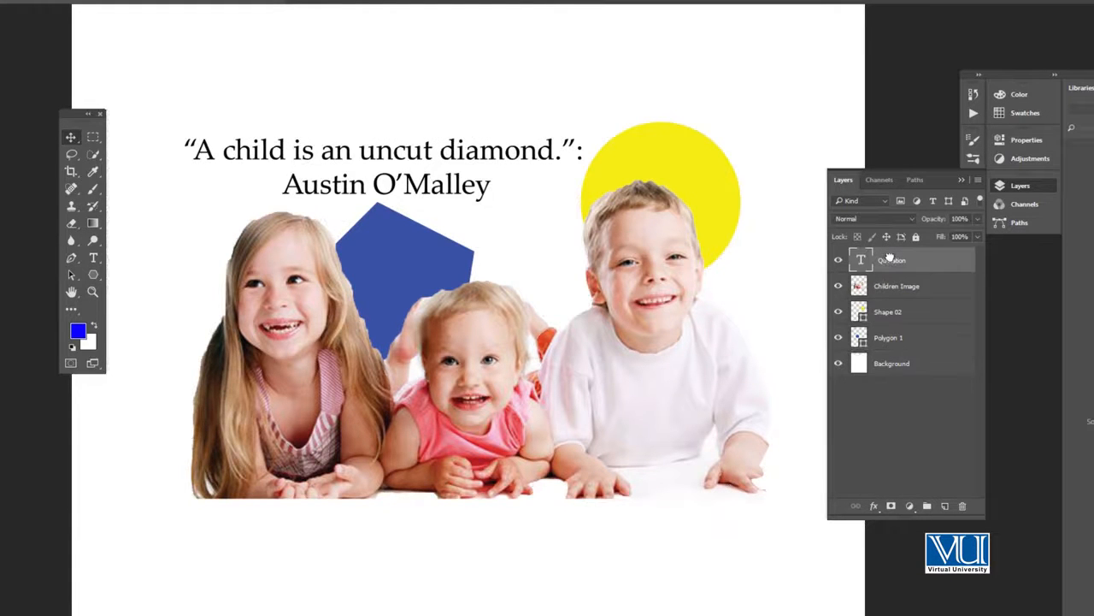
left_click(837, 260)
left_click(838, 260)
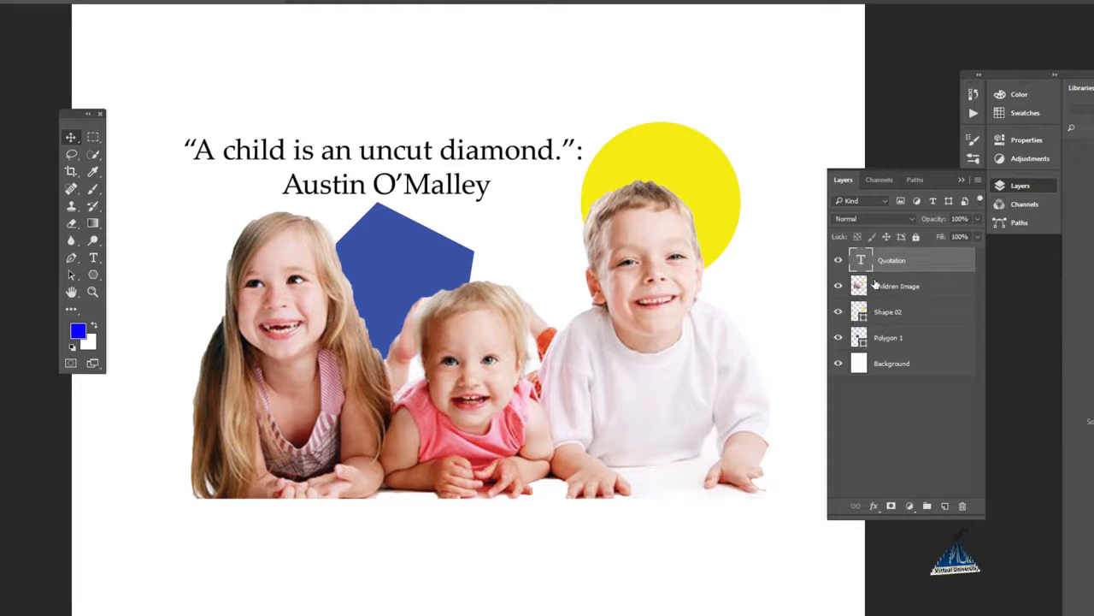
Step: Hide the Children Image layer to reveal the shapes behind it and show it again
left_click(864, 289)
left_click(838, 285)
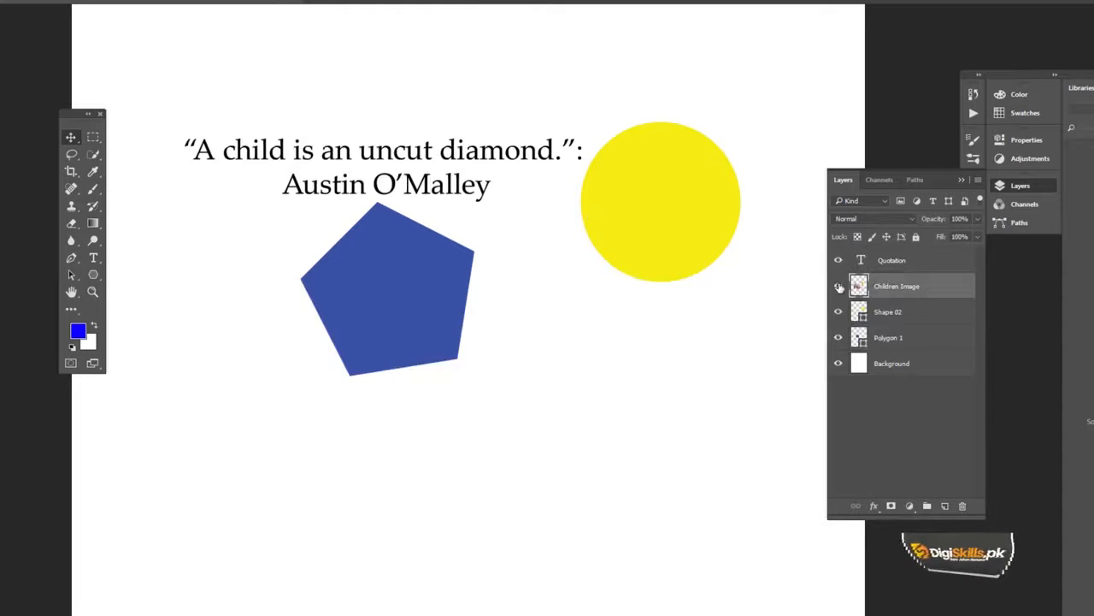
left_click(837, 286)
Step: Select the Shape 02, Polygon 1 and Quotation layers in turn to compare their places in the stack
left_click(874, 314)
left_click(874, 342)
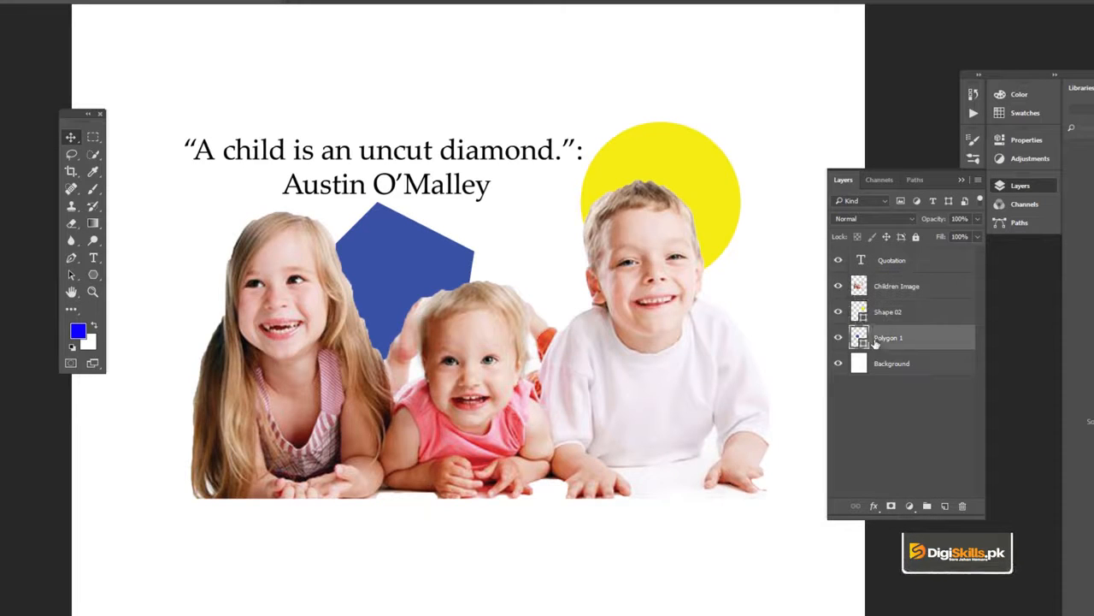
left_click(879, 314)
left_click(880, 338)
left_click(893, 260)
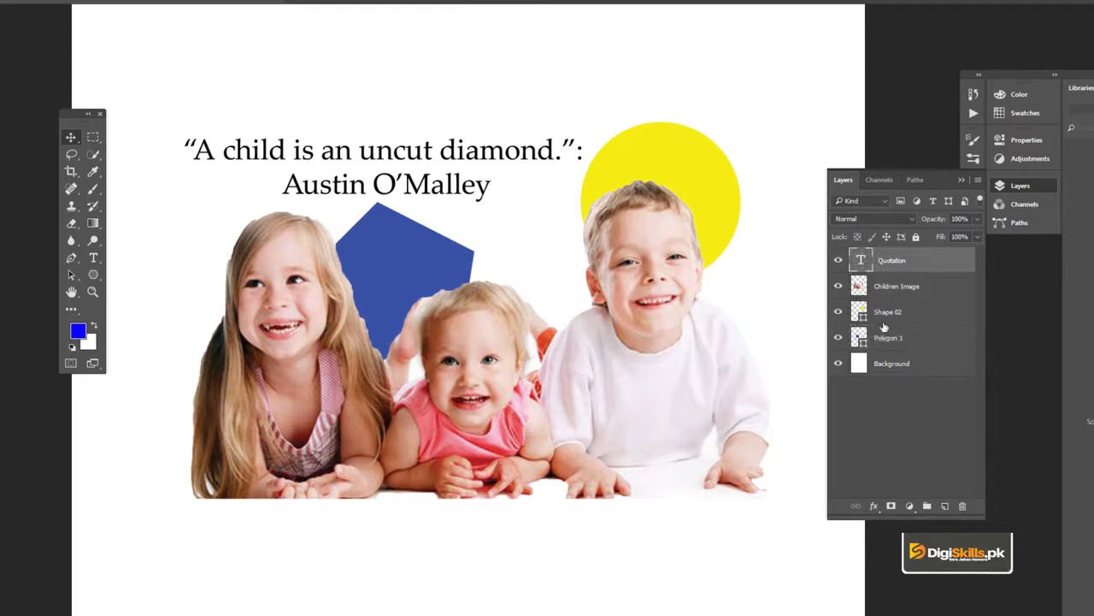
left_click(887, 340)
left_click(889, 261)
left_click(894, 346)
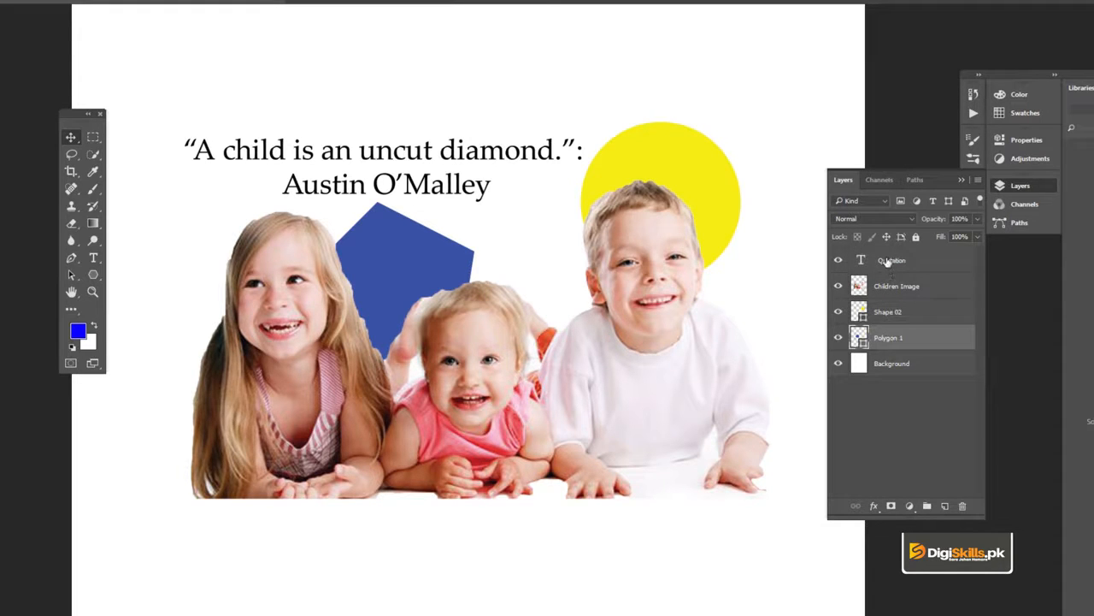
Step: Select the Quotation layer and move the quote text slightly up and to the right on the canvas
left_click(887, 262)
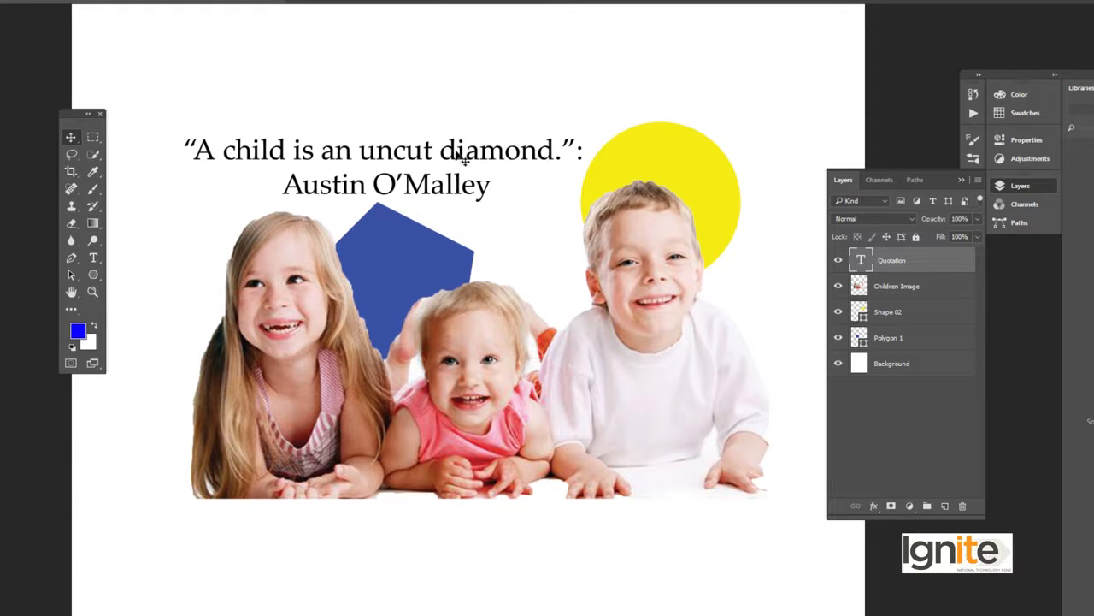
mouse_move(439, 139)
left_mouse_down()
mouse_move(617, 264)
mouse_move(626, 315)
mouse_move(611, 368)
mouse_move(447, 279)
mouse_move(419, 140)
mouse_move(634, 144)
mouse_move(677, 335)
mouse_move(452, 152)
left_mouse_up()
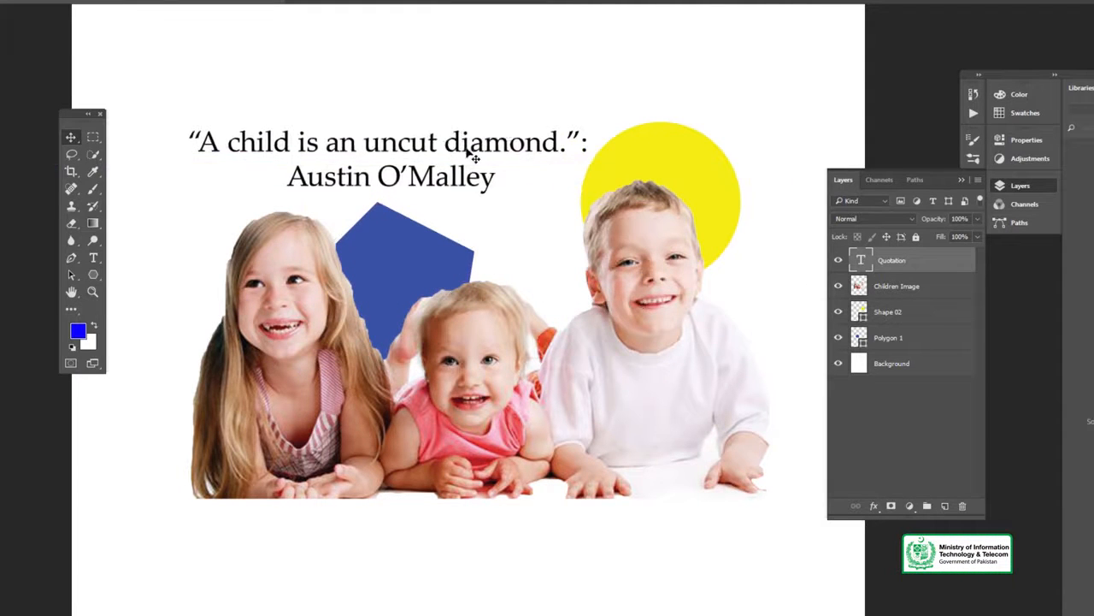
Step: Move the Children Image layer below Polygon 1 and return it to its place directly beneath the Quotation layer
left_click(894, 287)
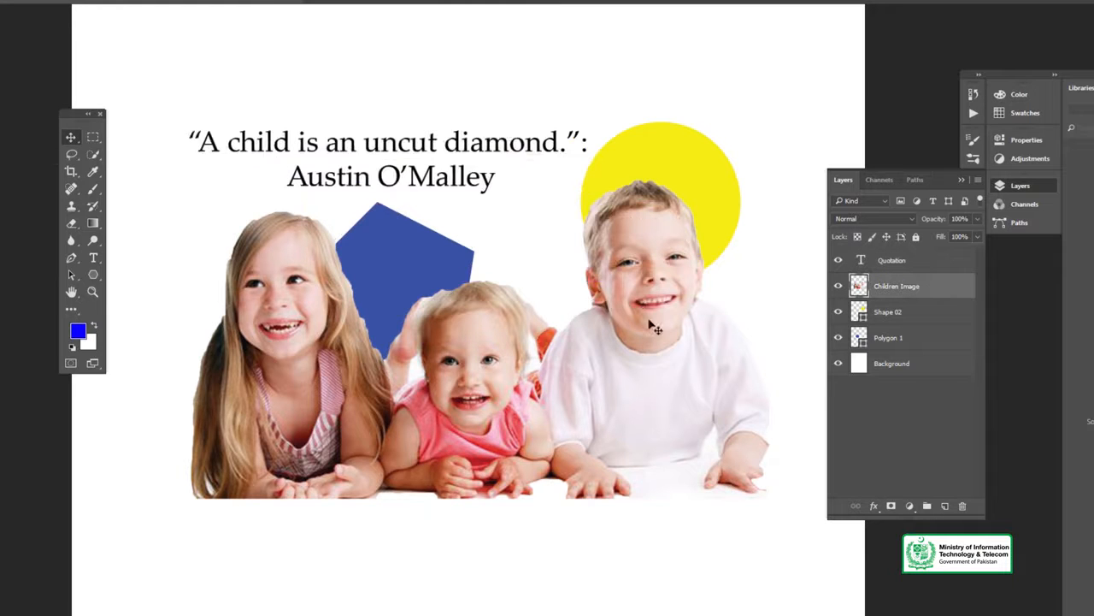
left_click_drag(885, 288, 889, 351)
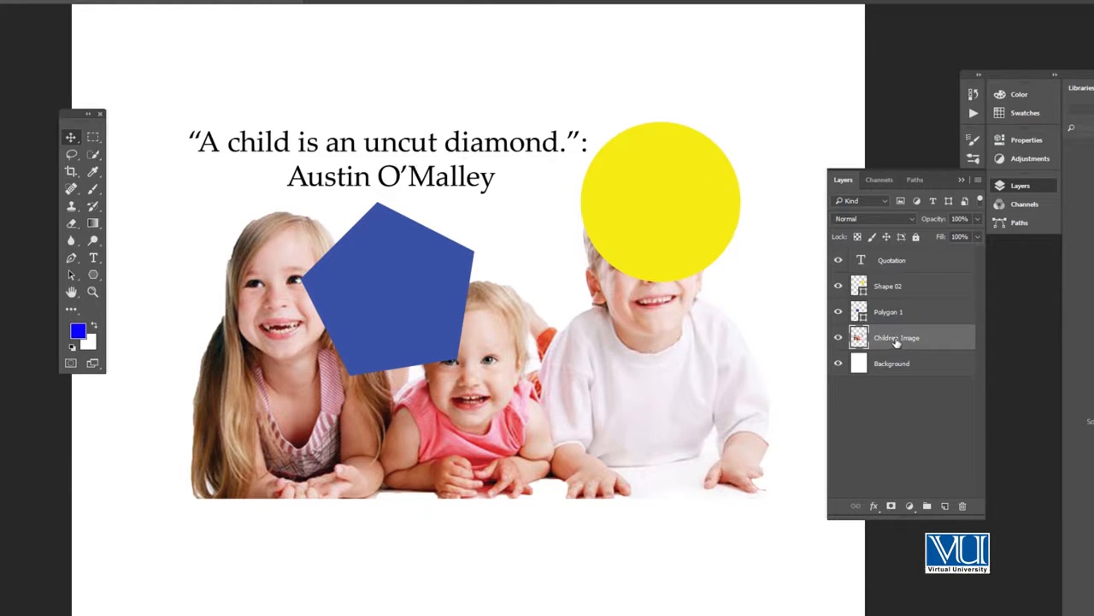
left_click_drag(894, 317, 883, 285)
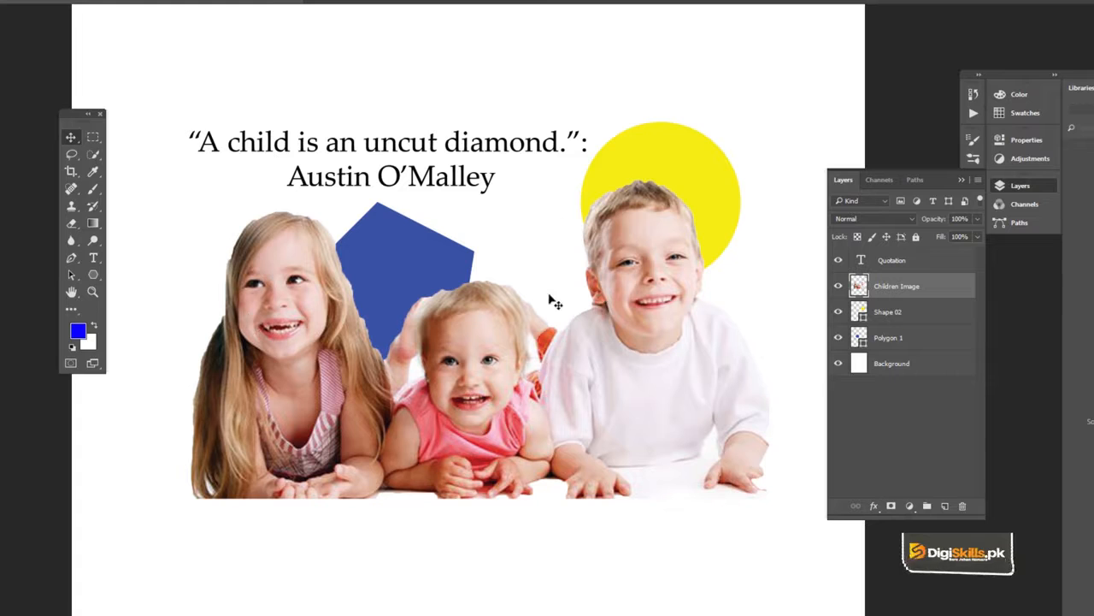
Step: Go through the Shape 02, Polygon 1, Children Image and Quotation layers to review their stacking order, finishing on Quotation
left_click(900, 315)
left_click(902, 341)
left_click(896, 315)
left_click(897, 335)
left_click(892, 265)
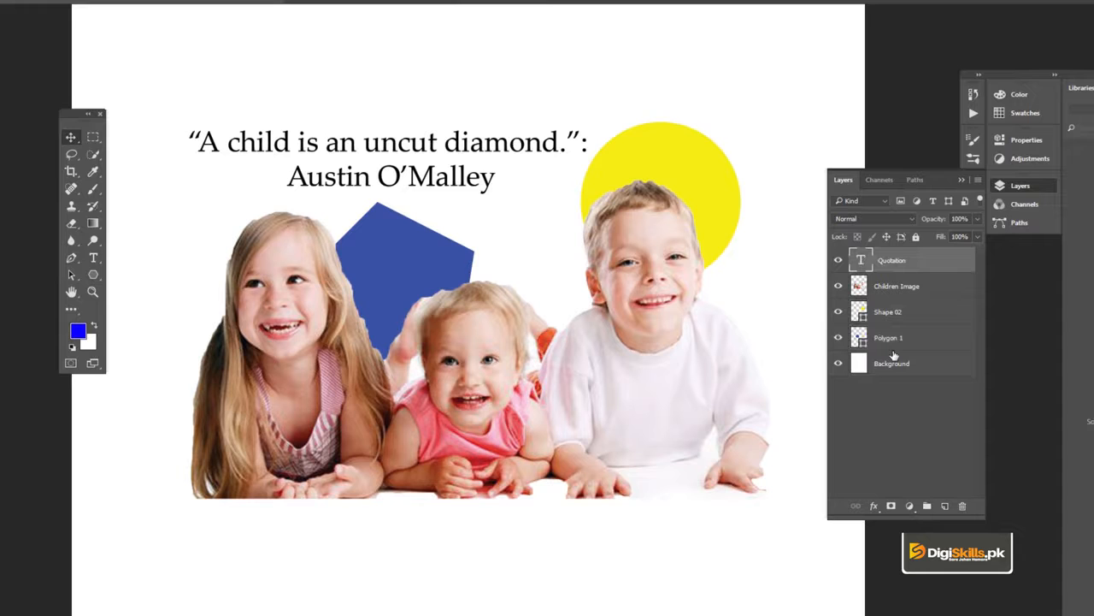
left_click(892, 342)
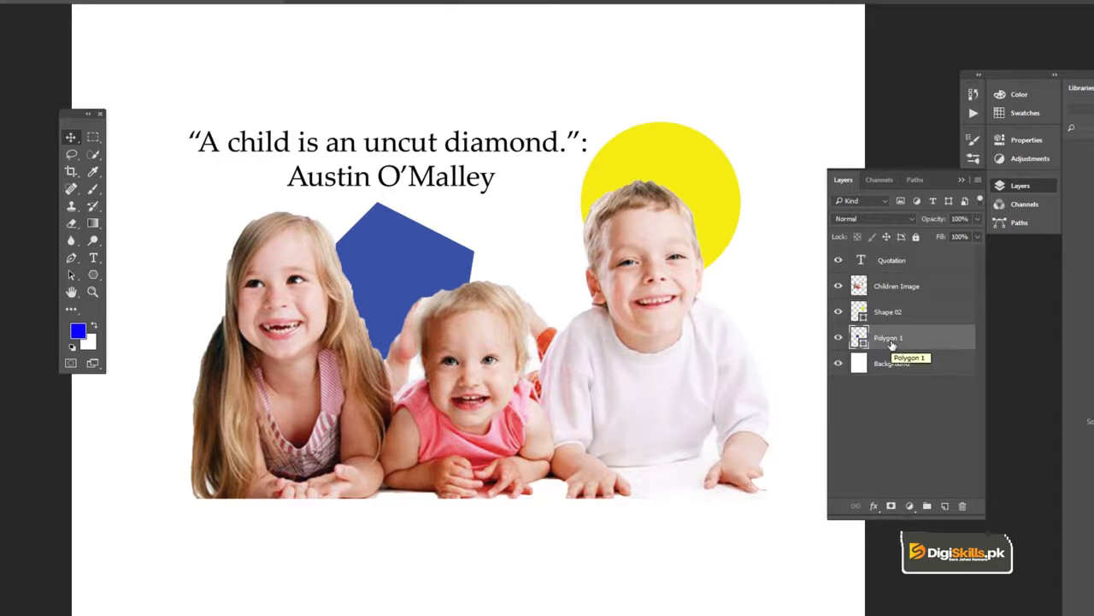
left_click(890, 263)
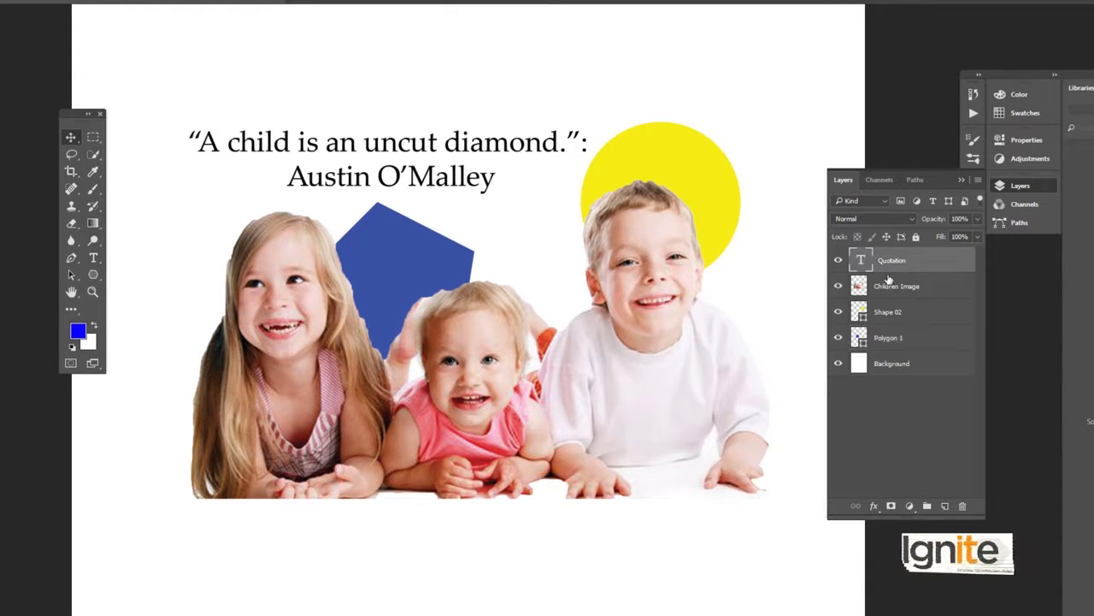
left_click(890, 284)
left_click(897, 312)
left_click(898, 340)
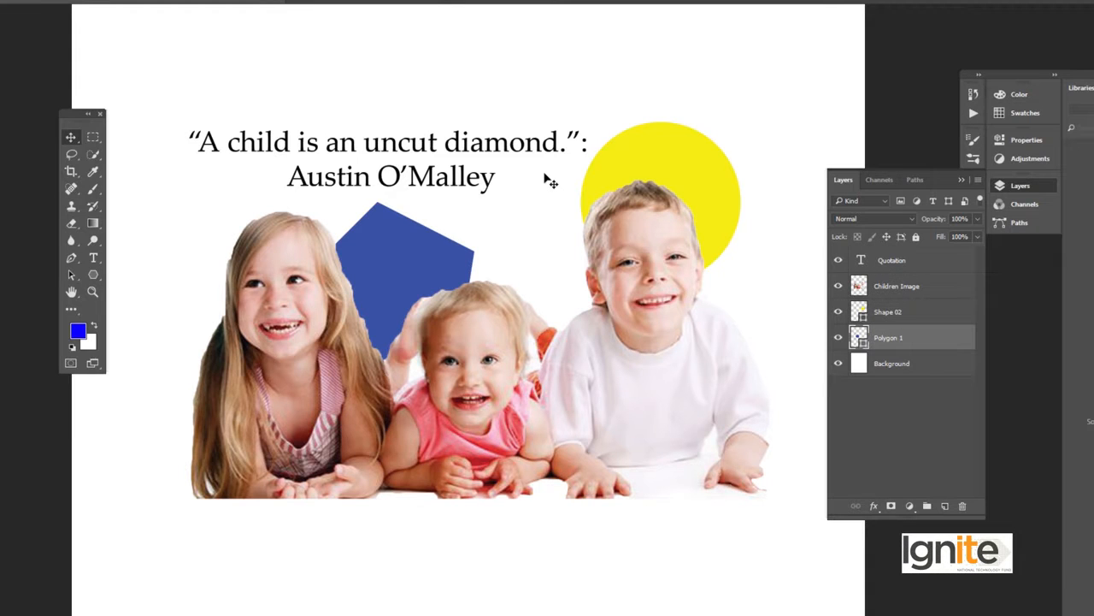
left_click(877, 261)
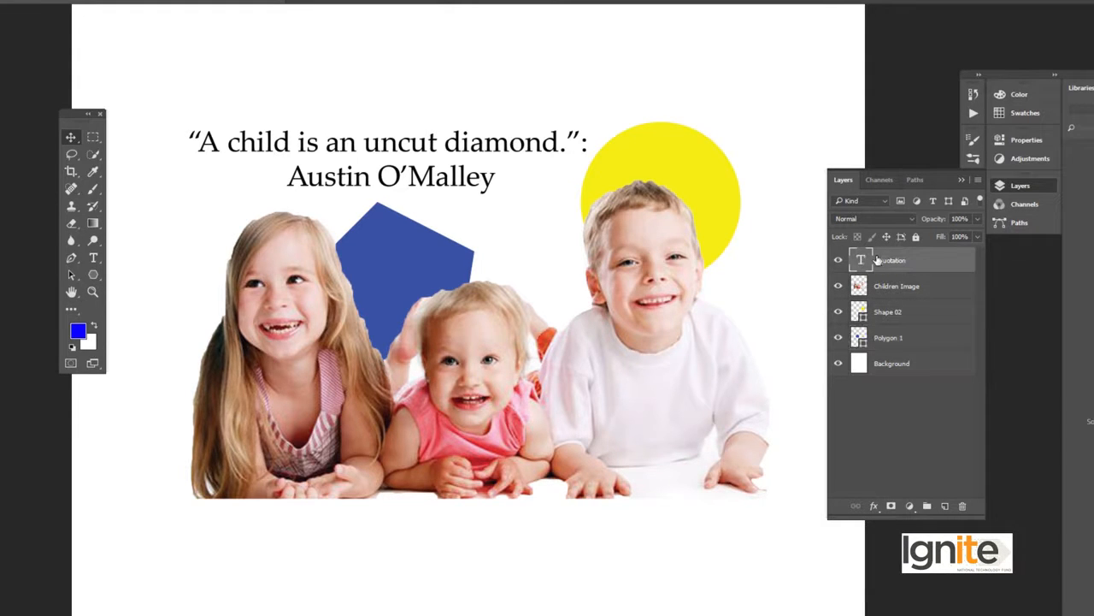
left_click(876, 291)
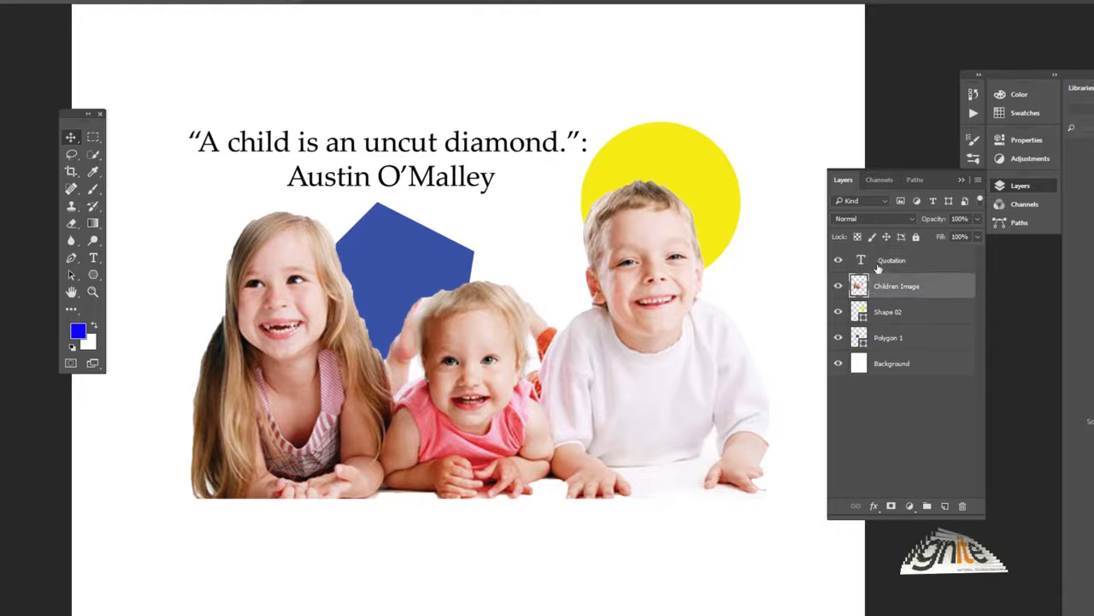
left_click(878, 263)
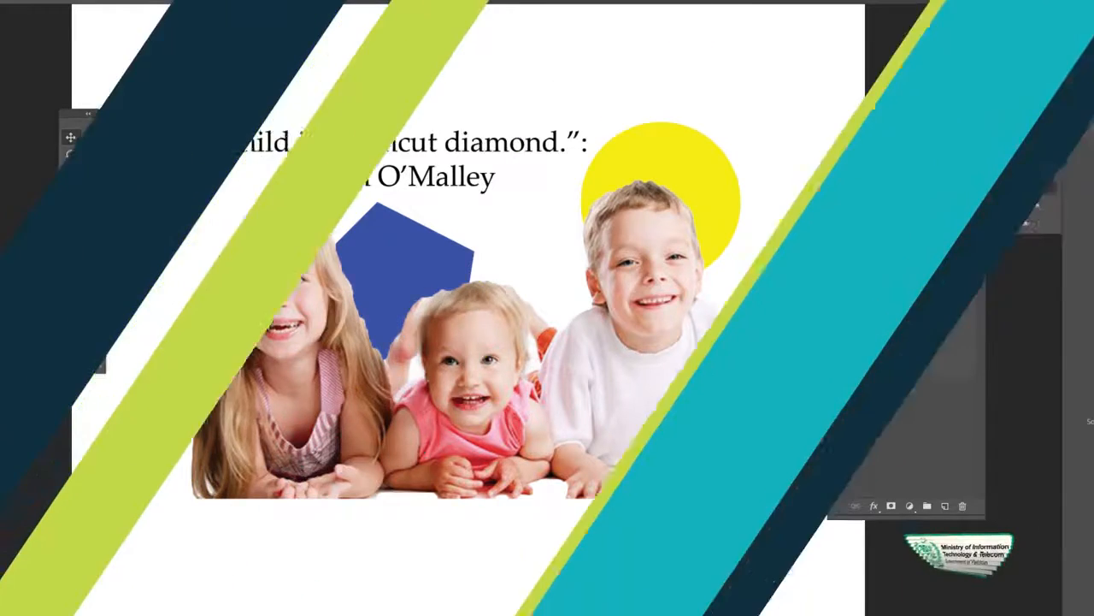